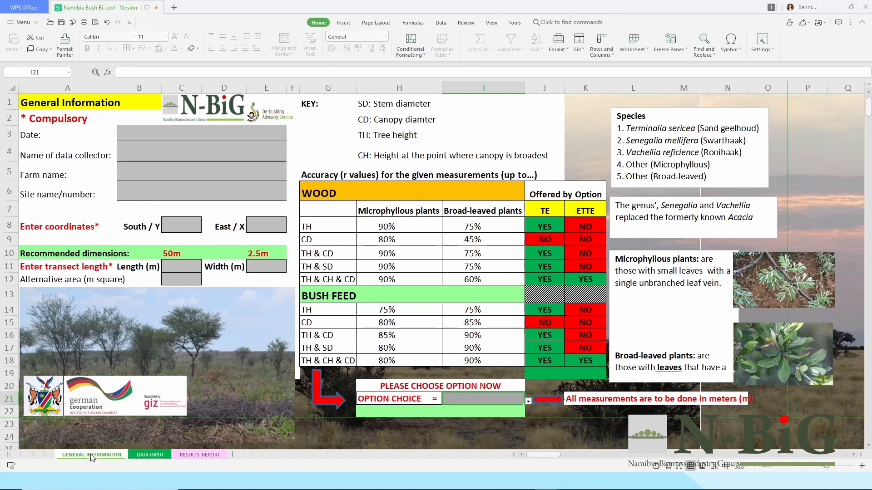
# Enter the data collector's name on the General Information sheet.
pyautogui.click(150, 455)
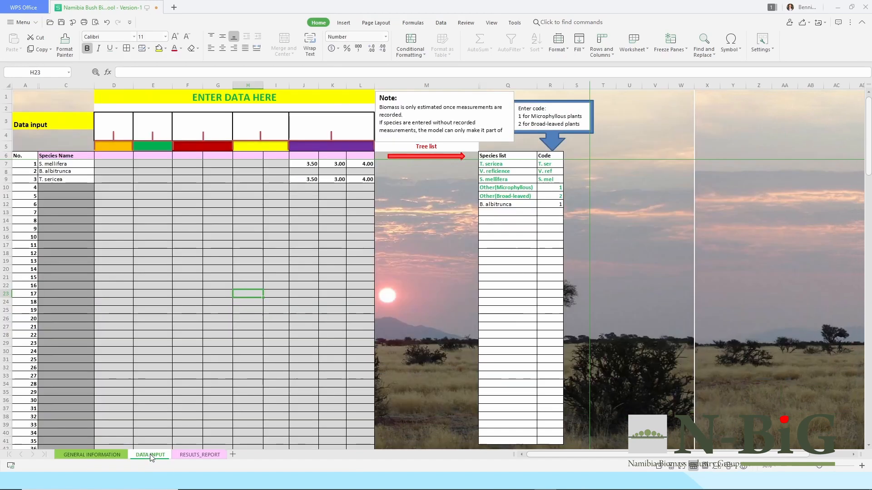
pyautogui.click(203, 456)
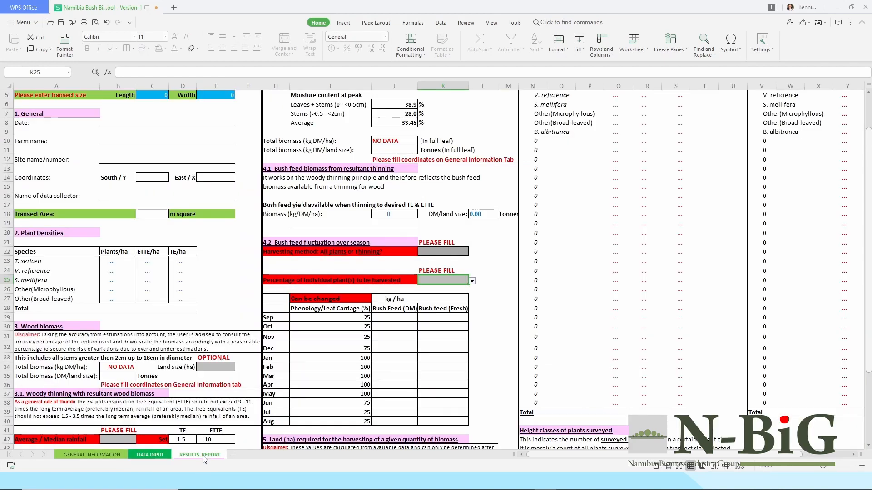
pyautogui.click(102, 456)
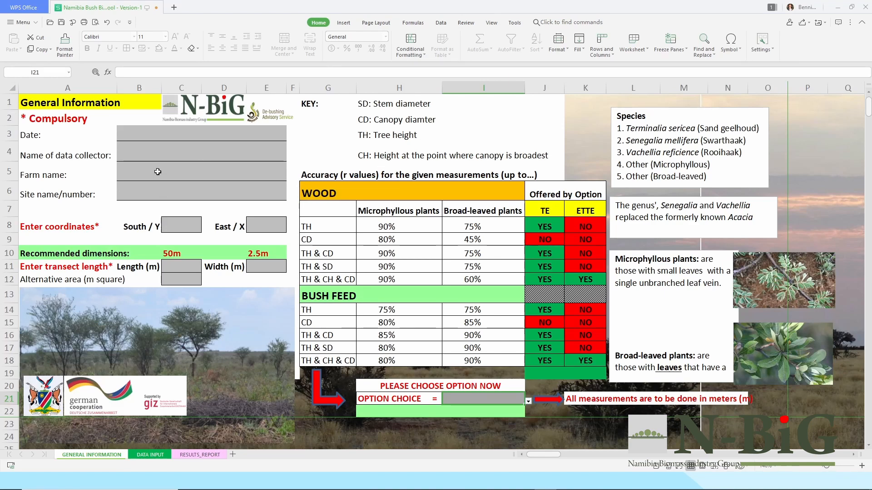
pyautogui.click(161, 153)
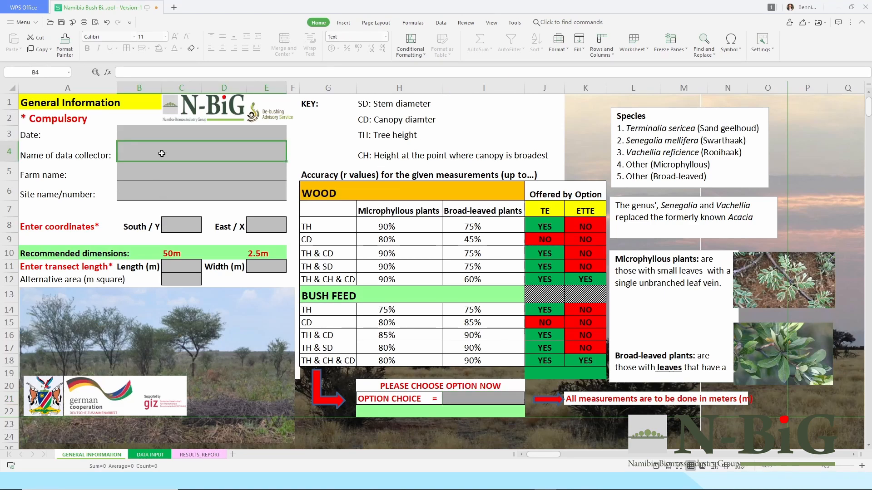
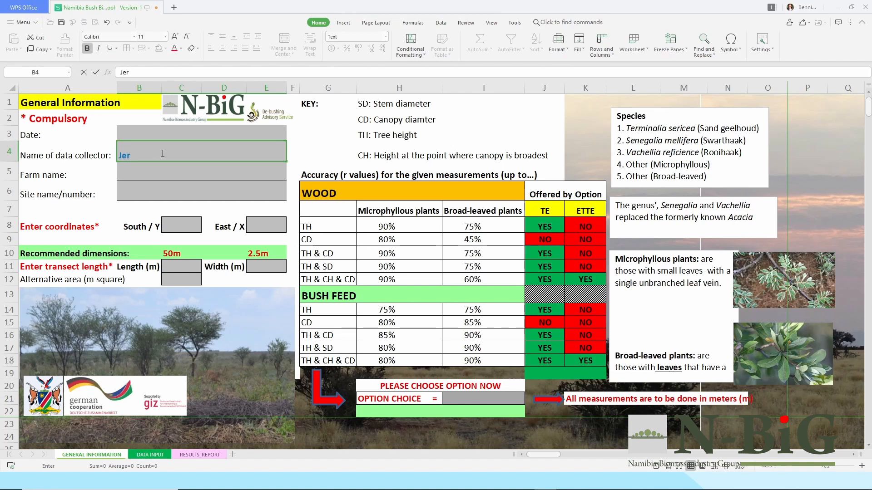
pyautogui.press('Return')
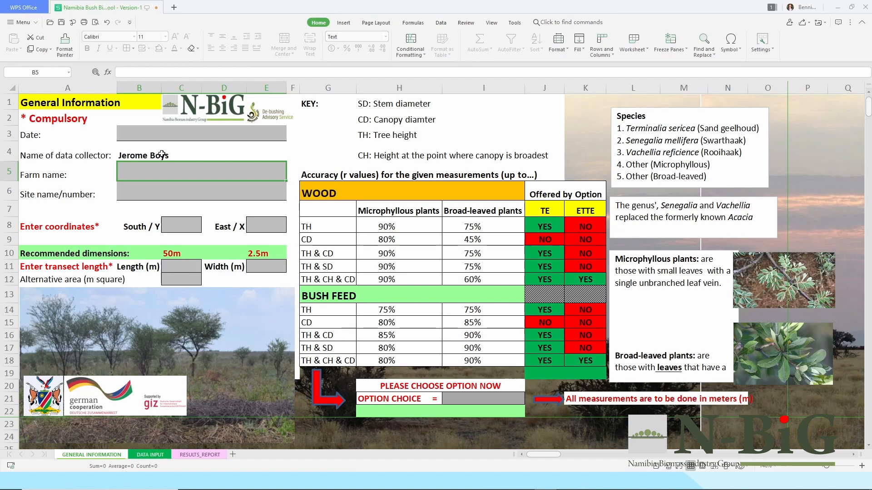
# Enter coordinates South/Y -17.00 and East/X 20.11.
pyautogui.click(186, 226)
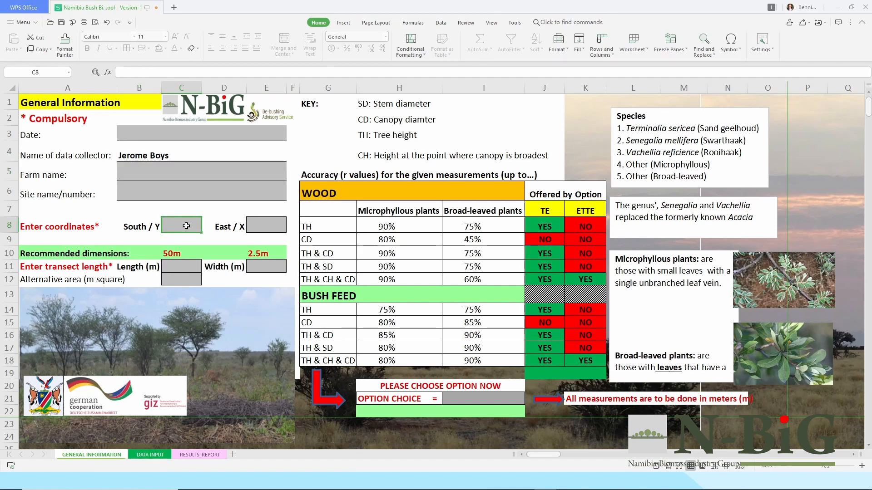
pyautogui.write('-')
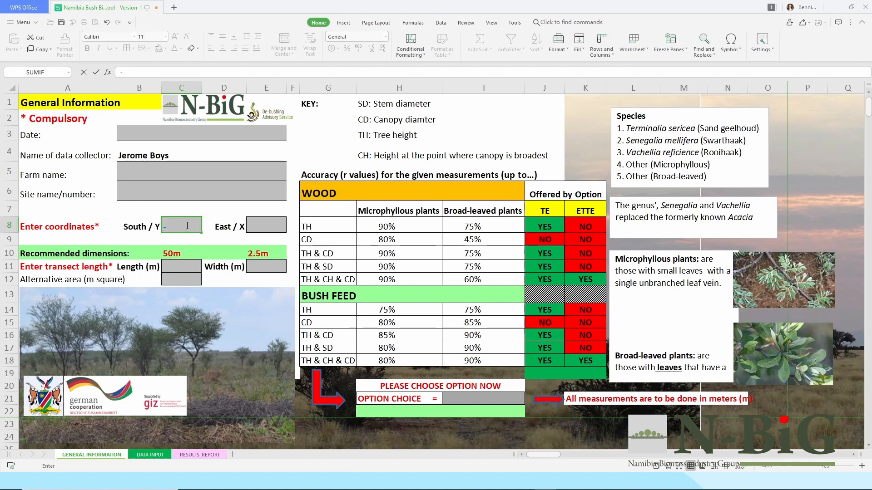
pyautogui.write('17.00')
pyautogui.press('Tab')
pyautogui.press('Tab')
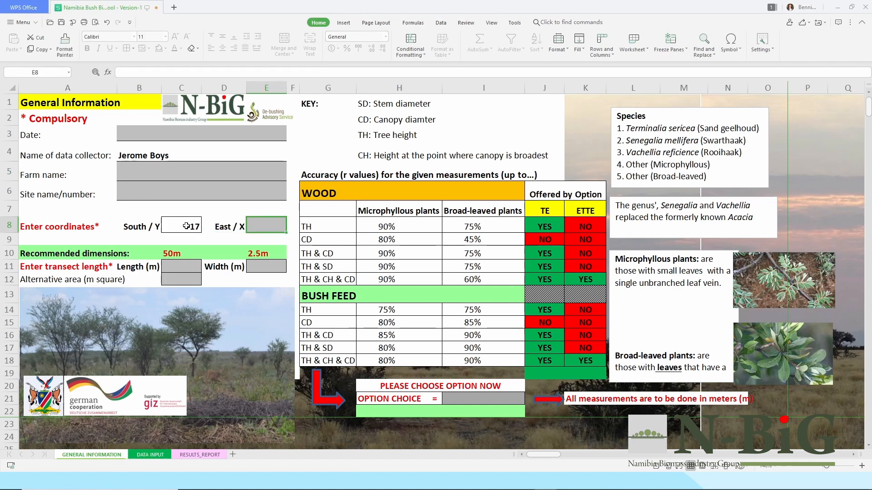
pyautogui.write('20.11')
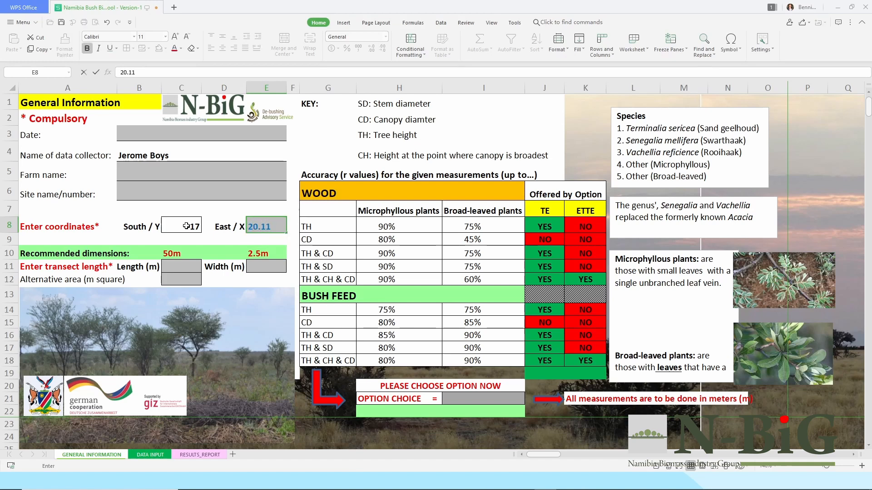
pyautogui.press('Return')
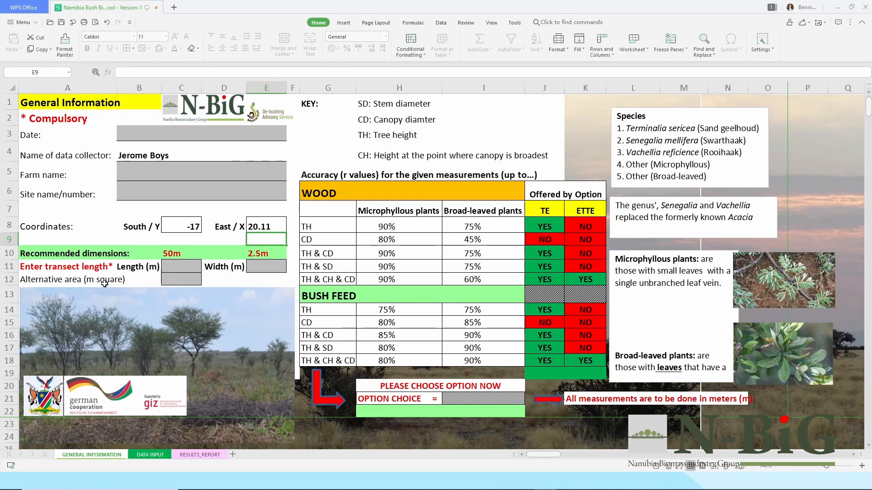
# Enter transect length 50, width 2.5m and alternative area 200.
pyautogui.click(181, 268)
pyautogui.write('50')
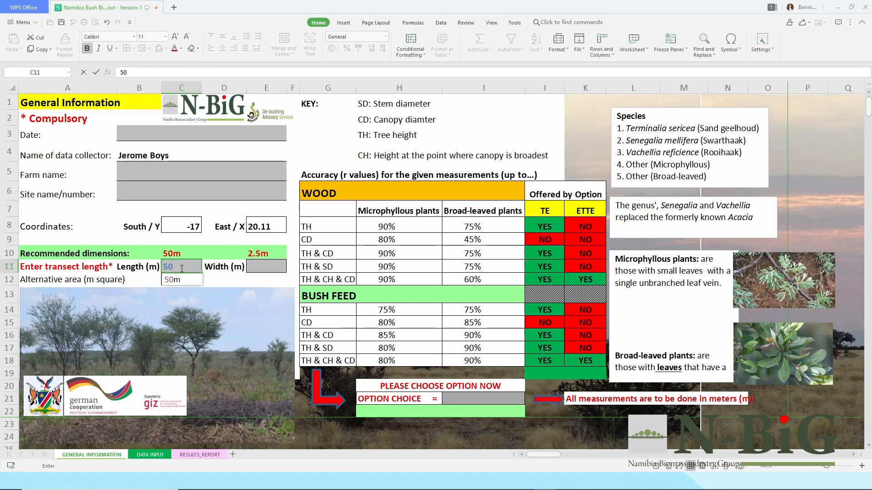
pyautogui.press('Tab')
pyautogui.press('Tab')
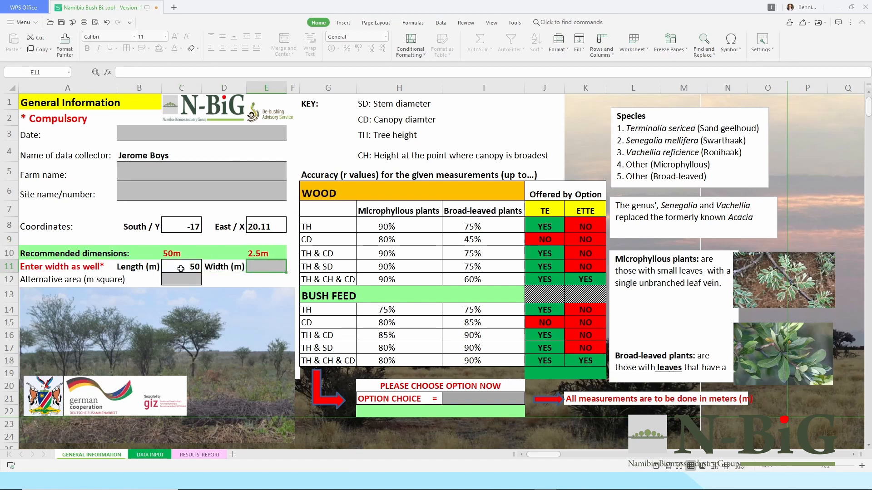
pyautogui.write('2.5m')
pyautogui.press('Return')
pyautogui.press('Left')
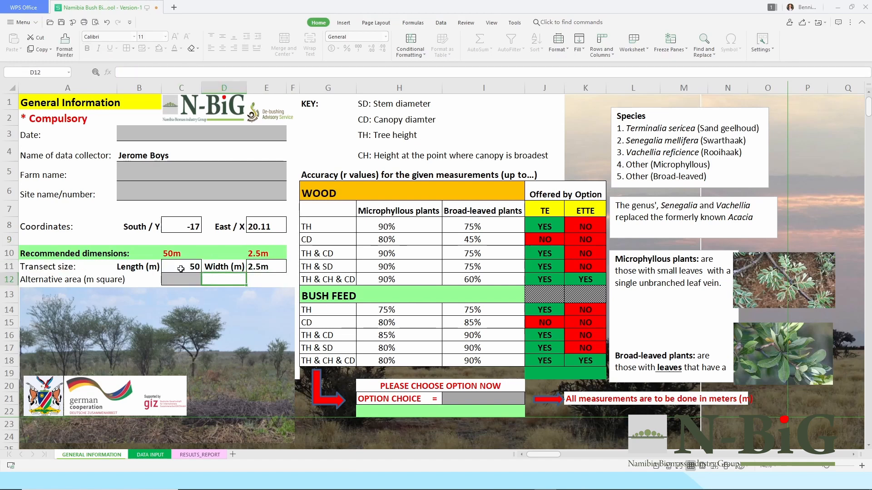
pyautogui.press('Left')
pyautogui.write('2')
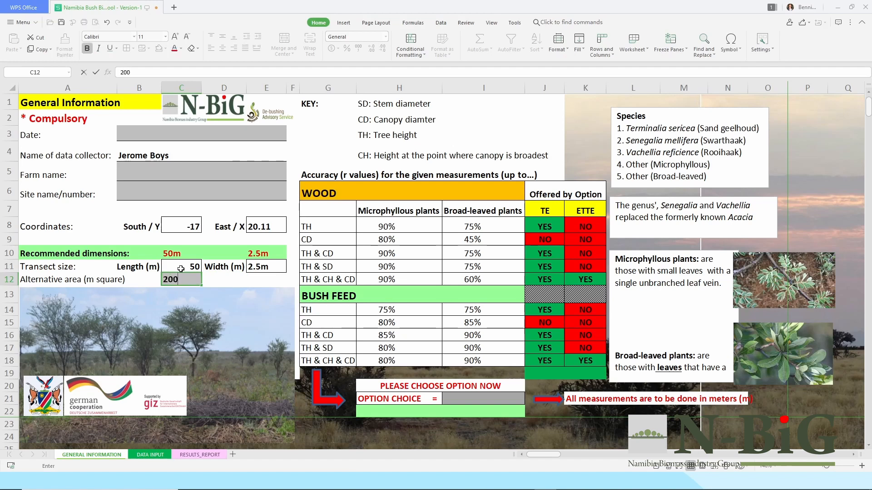
pyautogui.write('00')
pyautogui.press('Tab')
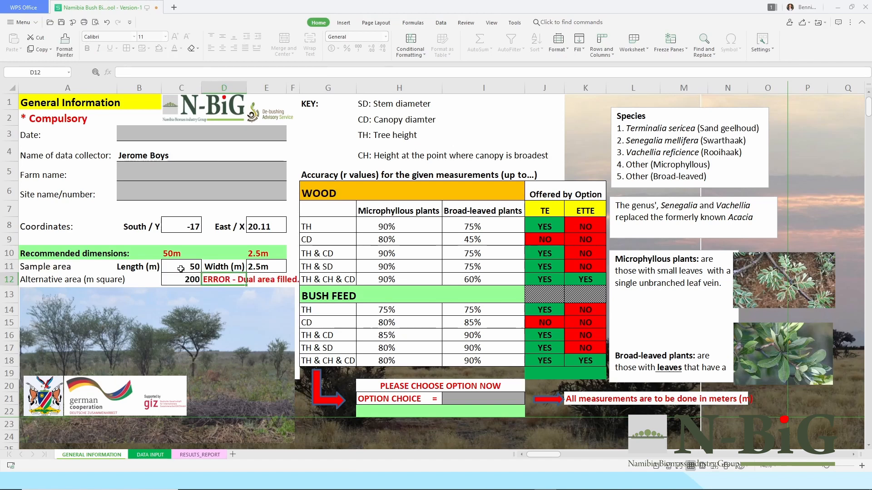
# Clear the transect length and width values.
pyautogui.click(181, 268)
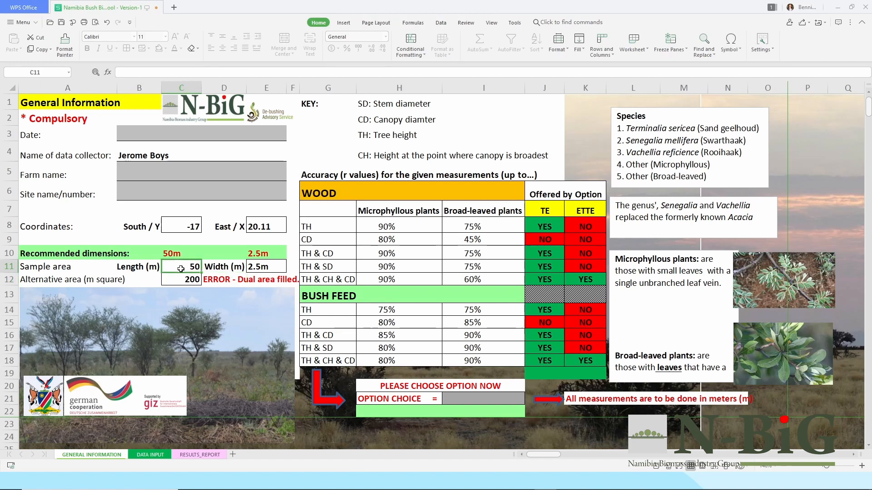
pyautogui.press('Delete')
pyautogui.press('Tab')
pyautogui.press('Tab')
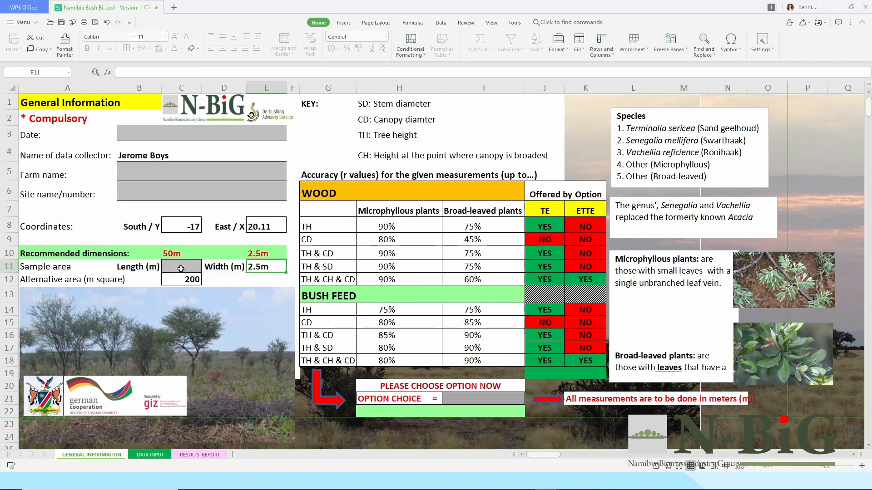
pyautogui.press('Delete')
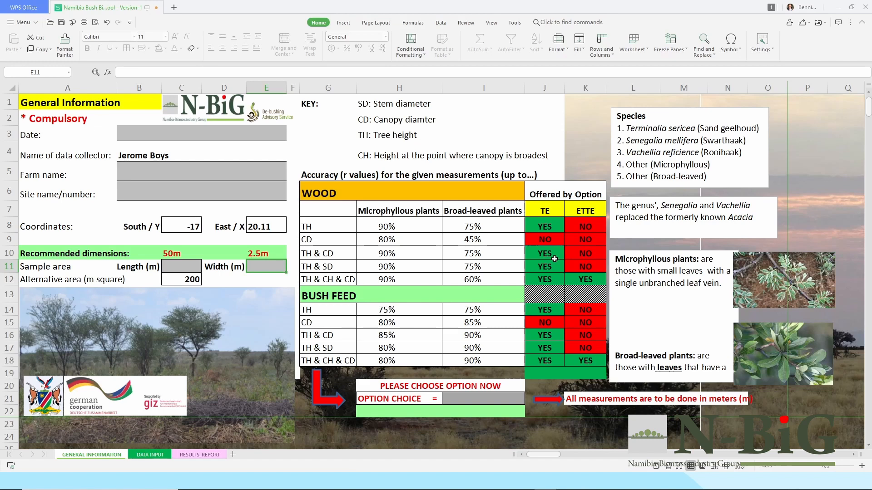
# Choose TH & CH & CD as the option choice and move to the Data Input sheet.
pyautogui.click(479, 398)
pyautogui.click(528, 402)
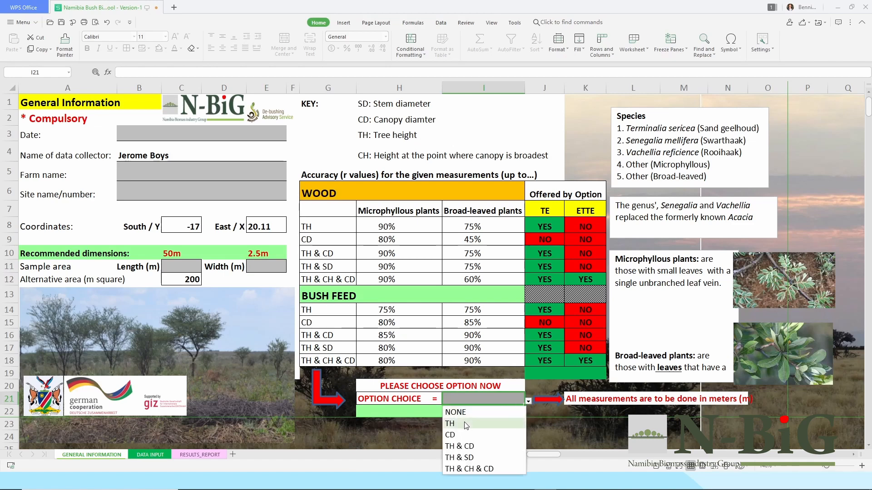
pyautogui.click(458, 470)
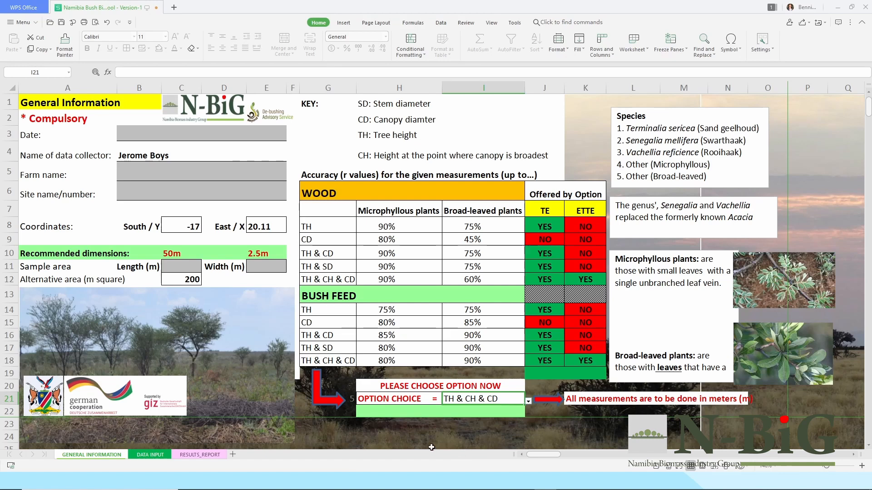
pyautogui.click(142, 454)
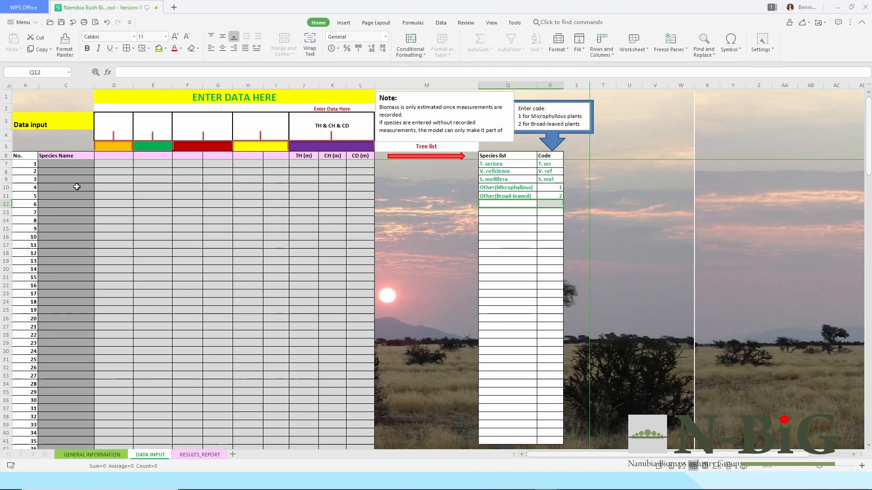
# Pick S. mellifera for plant 1 and enter its tree height, canopy height 3 and crown diameter 4.
pyautogui.click(77, 163)
pyautogui.click(97, 165)
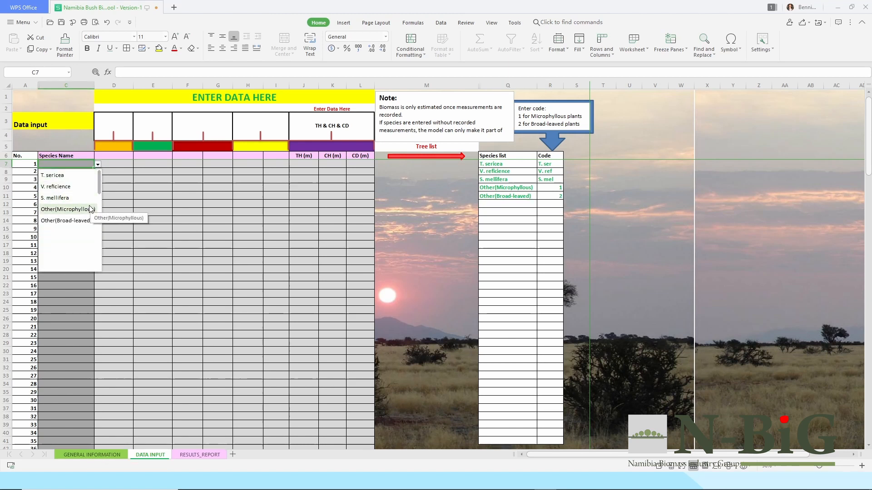
pyautogui.click(67, 198)
pyautogui.click(308, 166)
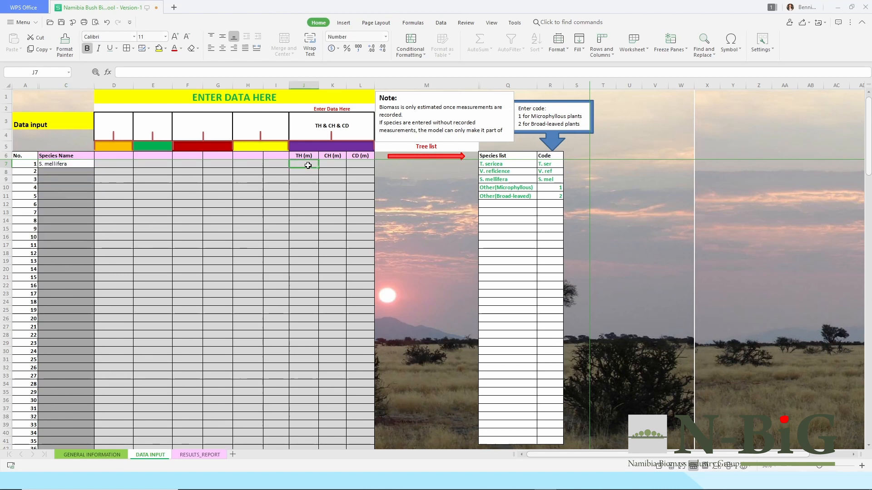
pyautogui.write('1.5')
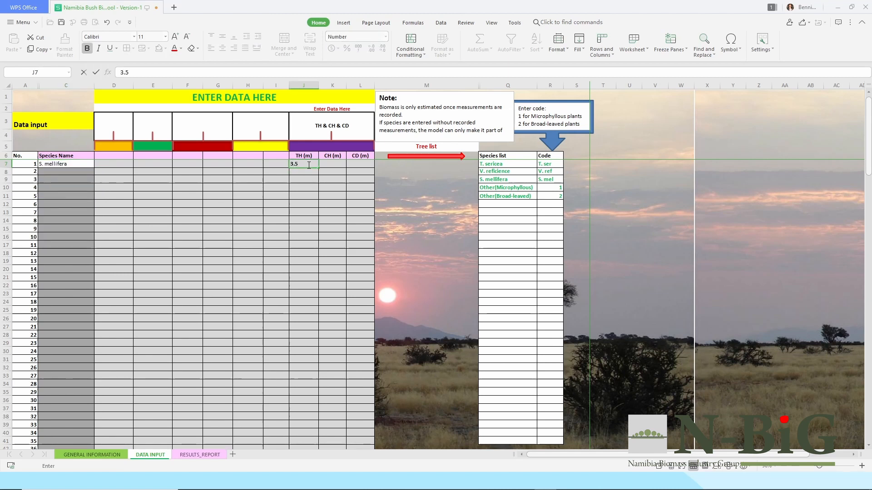
pyautogui.press('Tab')
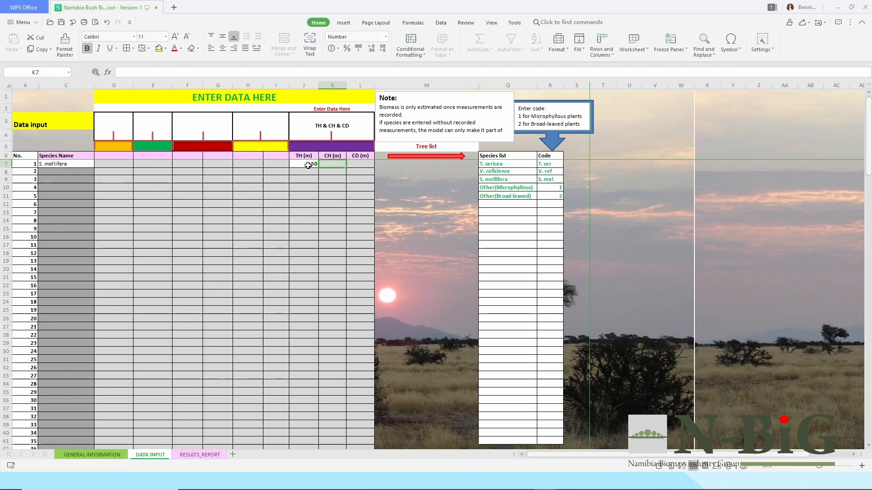
pyautogui.write('3')
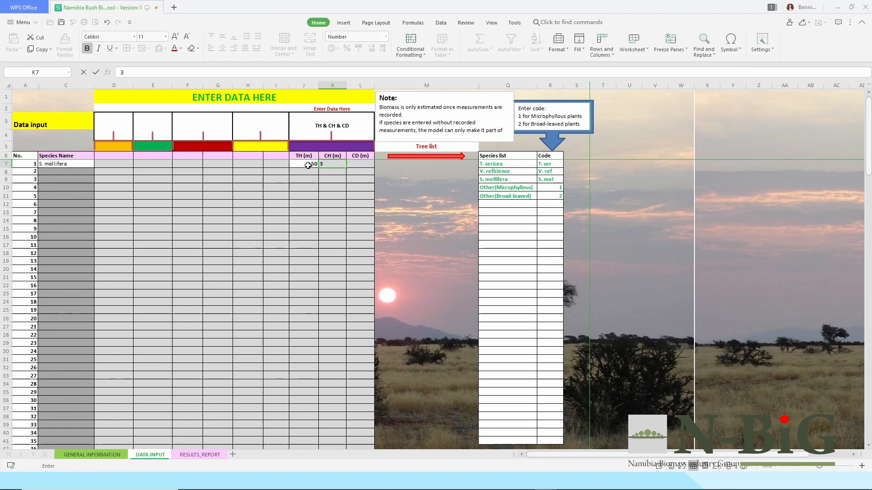
pyautogui.press('Tab')
pyautogui.write('4')
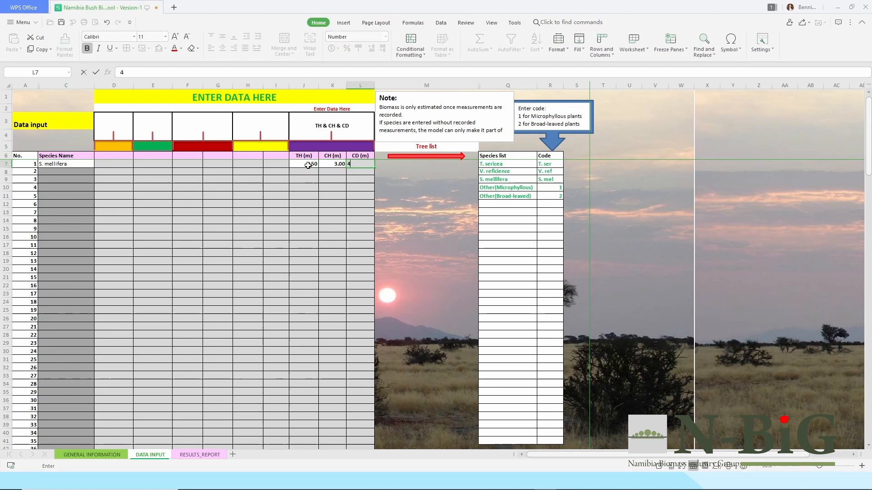
pyautogui.press('Return')
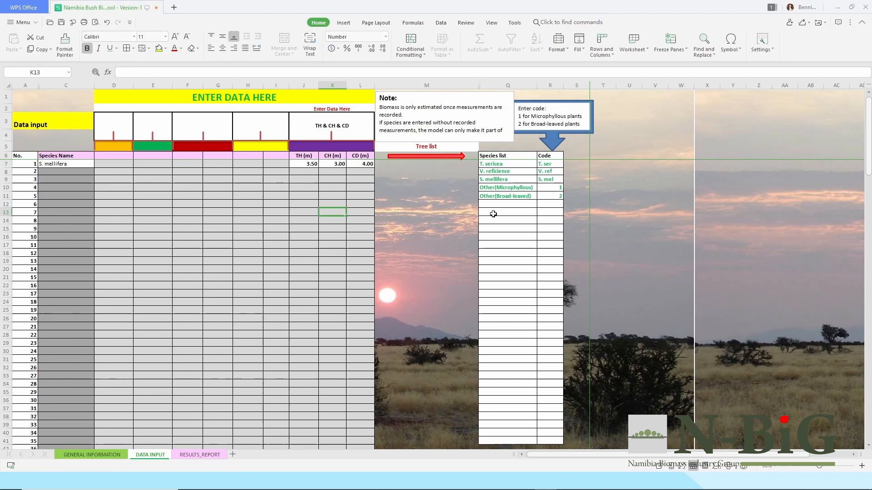
# Add B. albitrunca with code 1 to the species list.
pyautogui.click(506, 206)
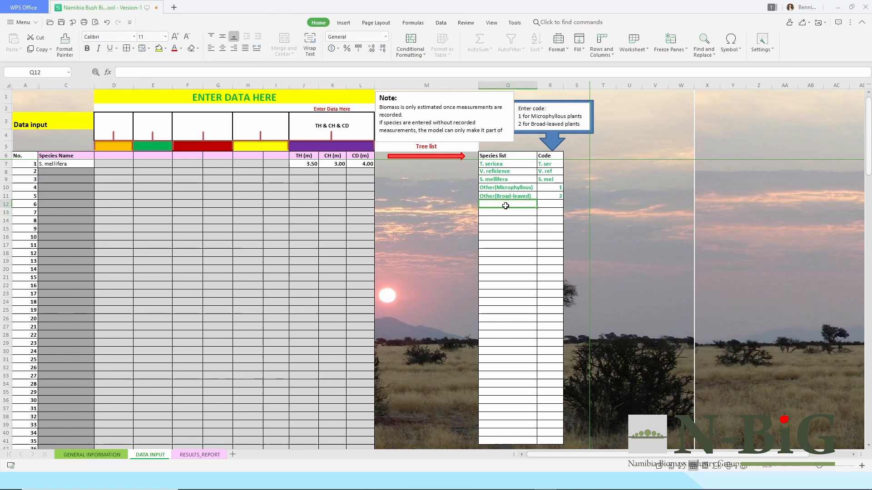
pyautogui.click(77, 172)
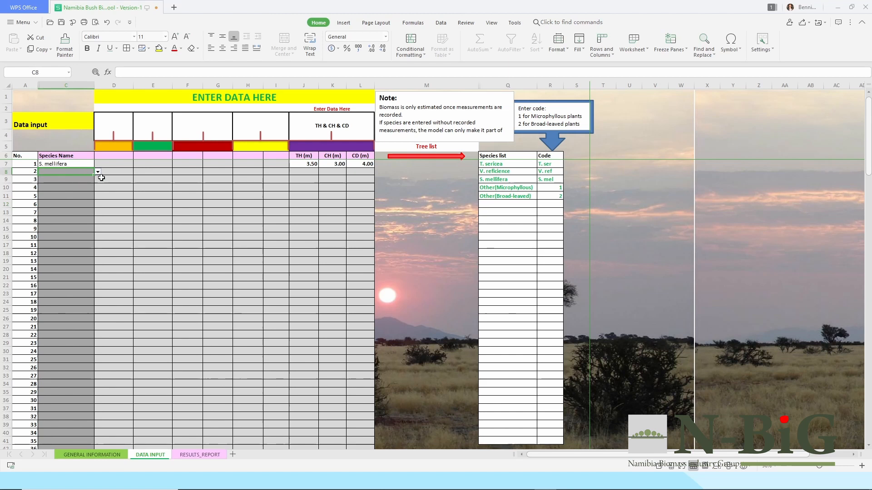
pyautogui.click(98, 172)
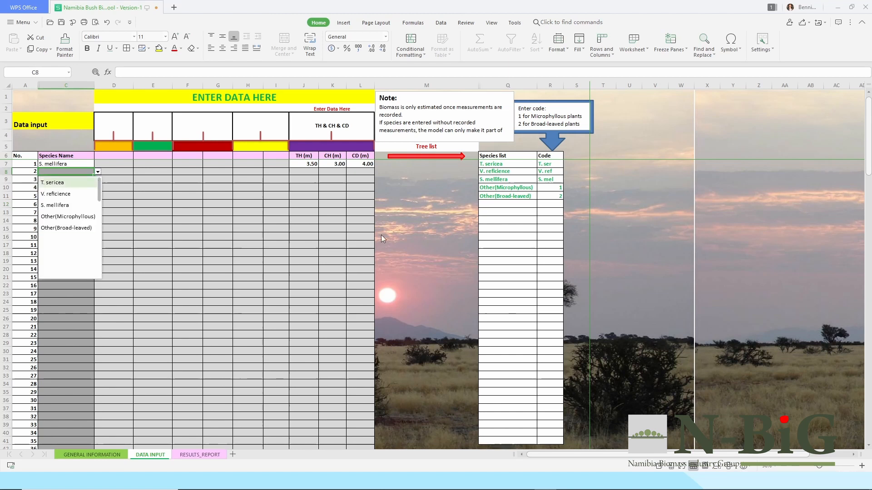
pyautogui.click(507, 206)
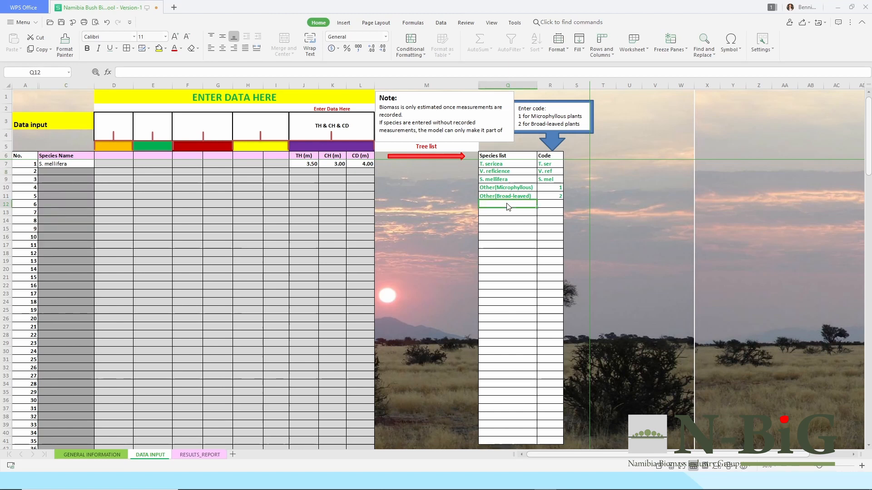
pyautogui.write('>')
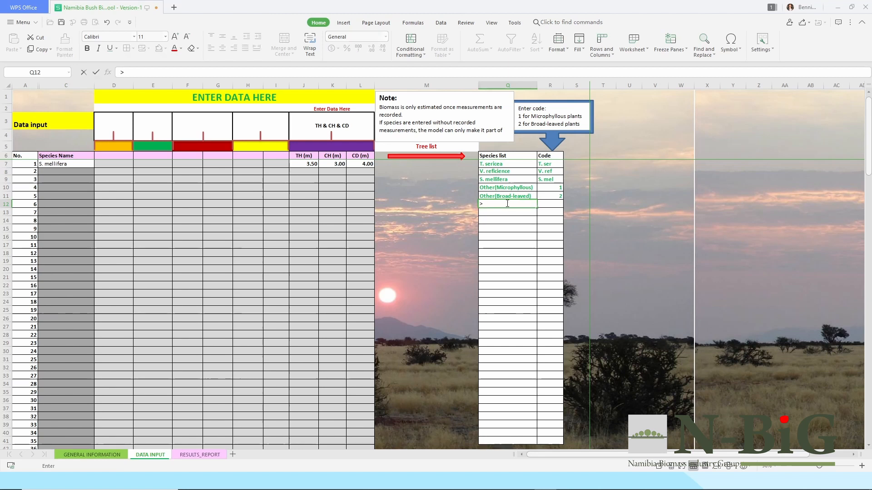
pyautogui.press('BackSpace')
pyautogui.write('B. albitrunca')
pyautogui.press('Tab')
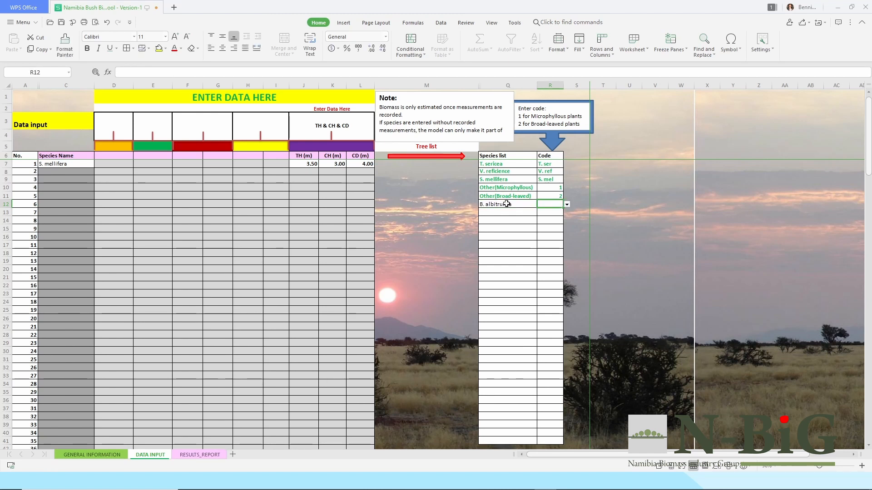
pyautogui.write('1')
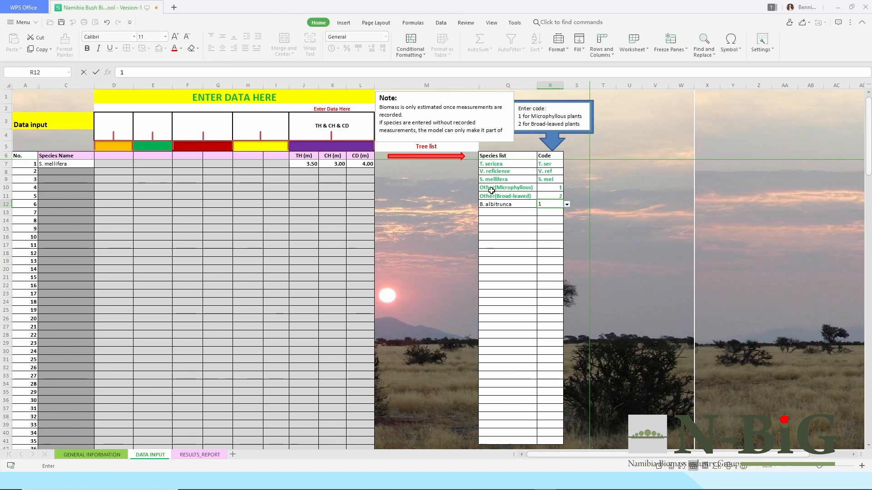
pyautogui.click(333, 204)
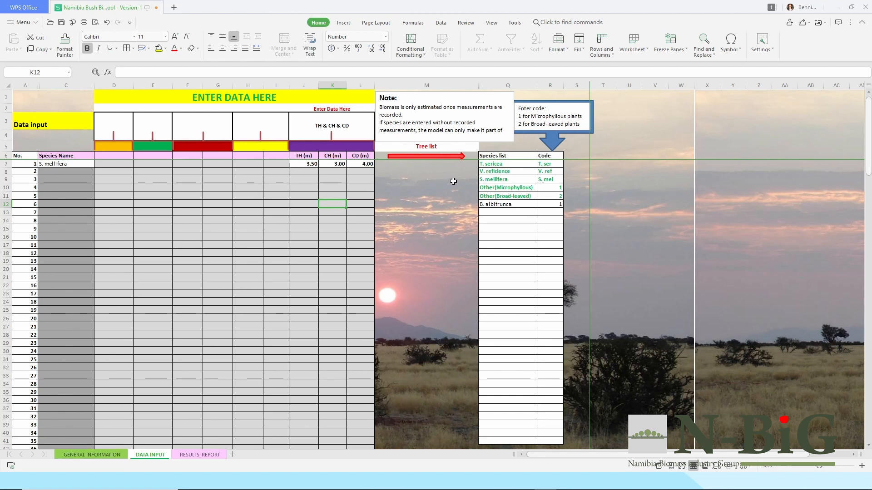
# Choose B. albitrunca as the second row's species.
pyautogui.click(75, 171)
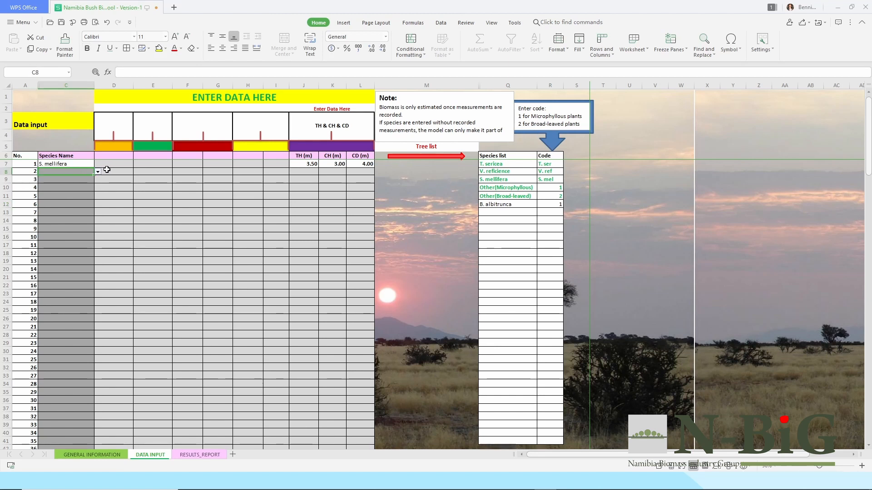
pyautogui.click(98, 172)
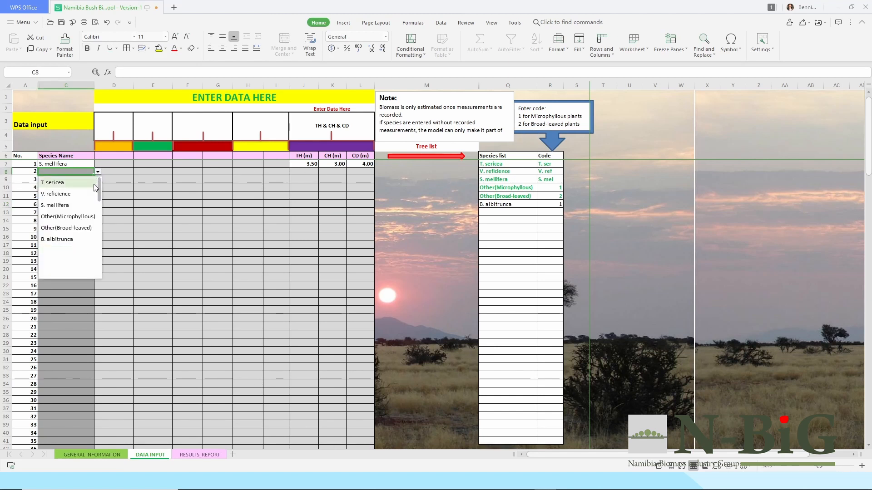
pyautogui.click(71, 240)
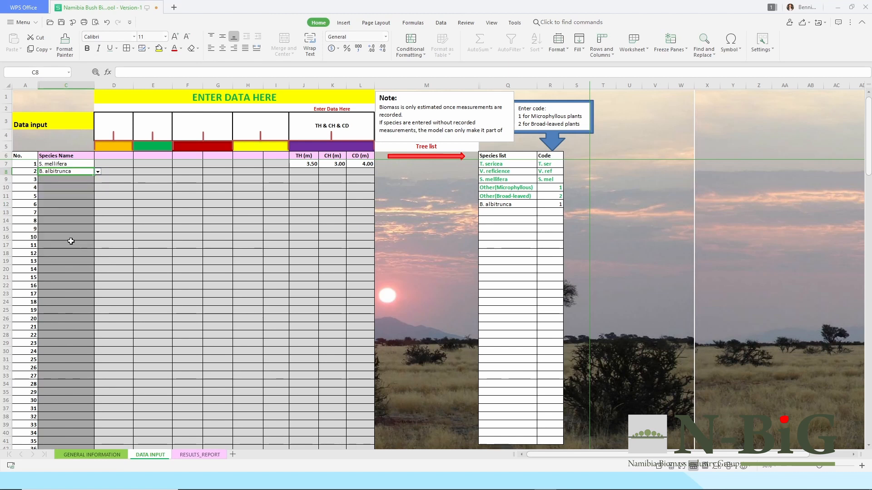
# Enter B. albitrunca's tree height and crown diameter 4, then clear those measurements.
pyautogui.click(305, 172)
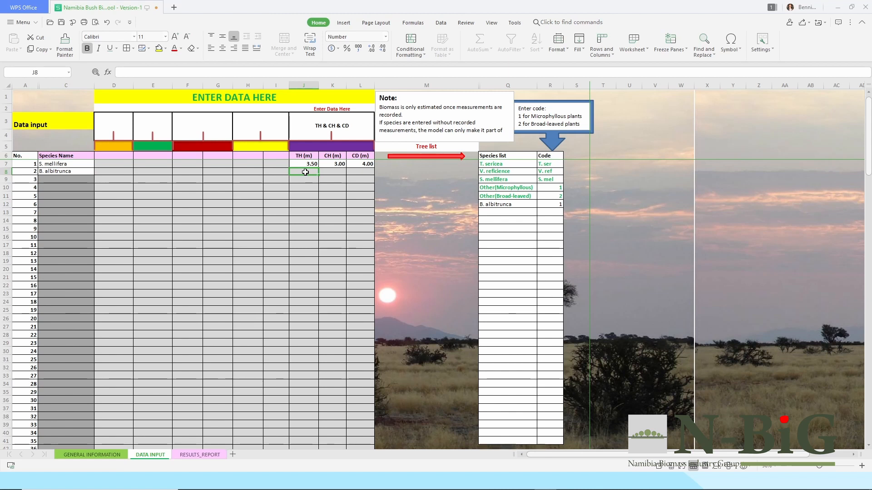
pyautogui.write('2.')
pyautogui.press('Tab')
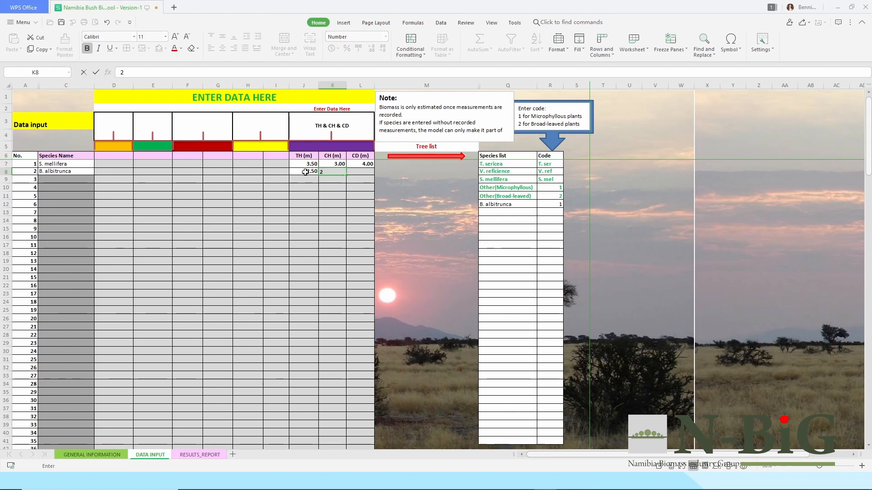
pyautogui.press('Tab')
pyautogui.write('4')
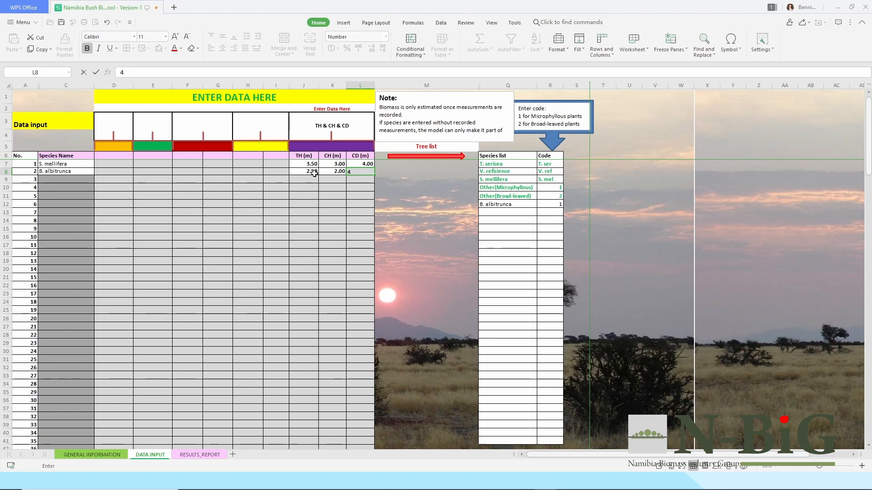
pyautogui.click(353, 216)
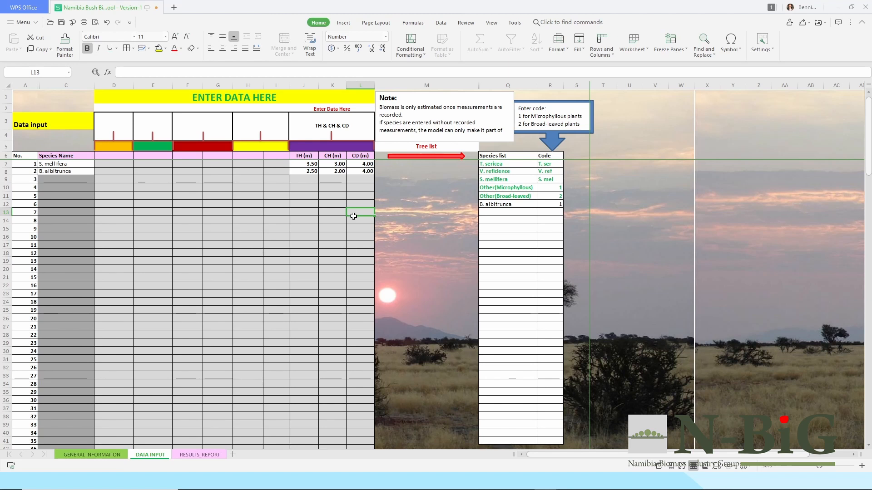
pyautogui.moveTo(308, 171); pyautogui.dragTo(355, 173)
pyautogui.press('Delete')
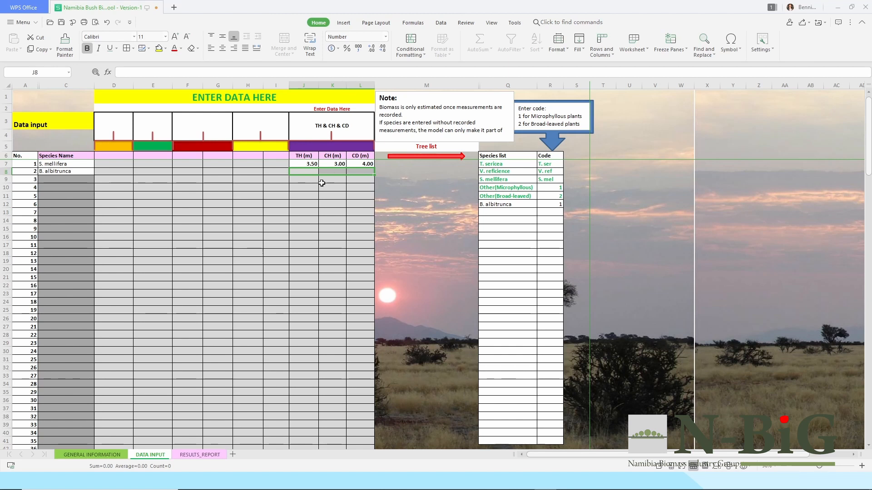
pyautogui.click(303, 212)
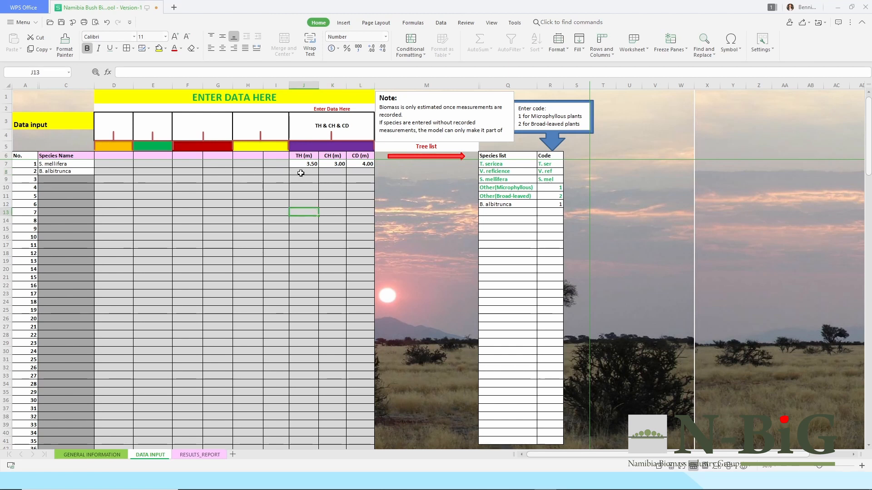
# Pick T. sericea for row 3 and enter TH 3.50, CH 3.00 and CD 4.00.
pyautogui.click(66, 180)
pyautogui.click(98, 180)
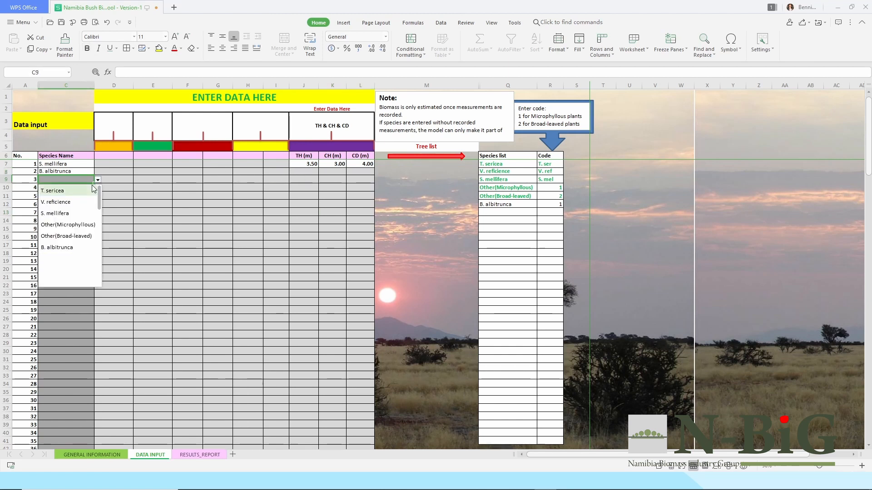
pyautogui.click(69, 192)
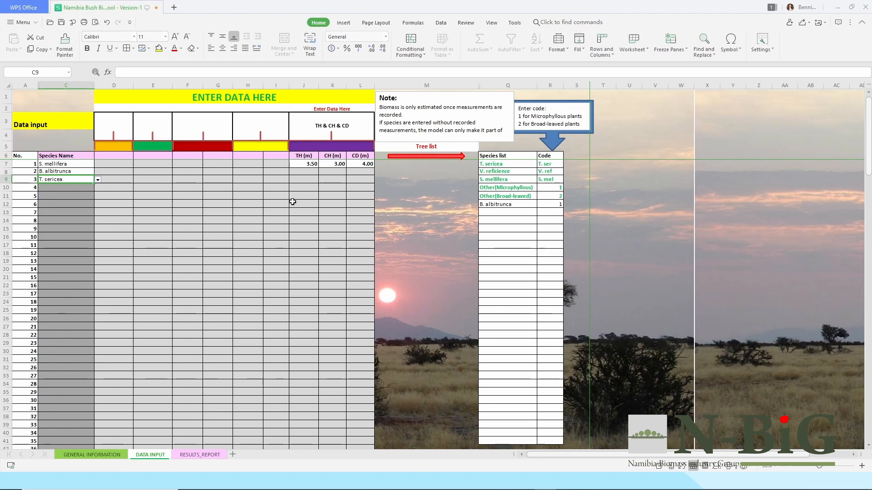
pyautogui.click(303, 179)
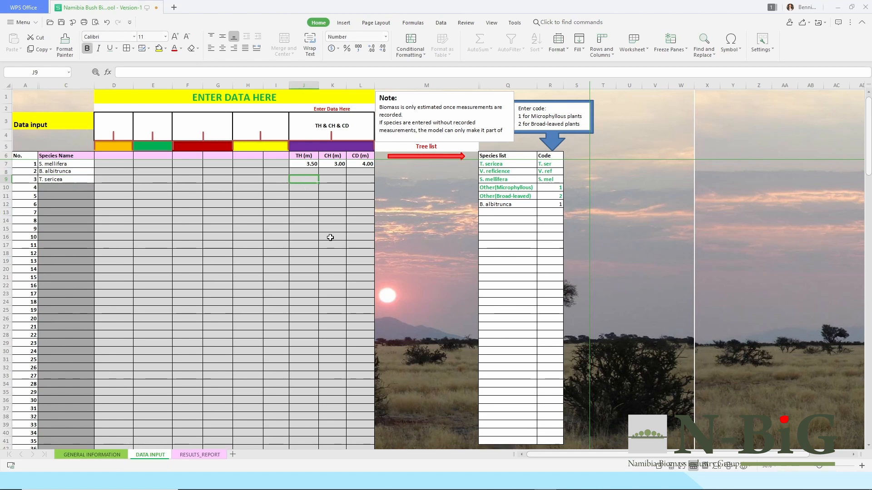
pyautogui.write('3.5')
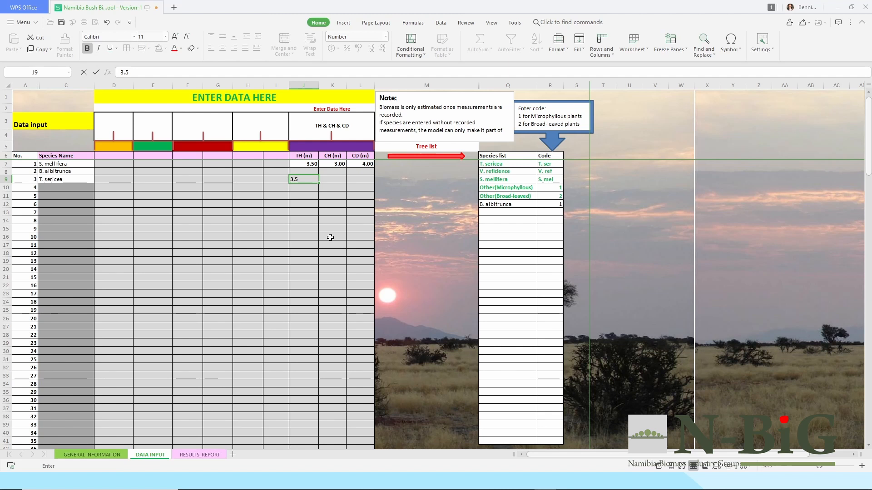
pyautogui.press('Tab')
pyautogui.write('3')
pyautogui.press('Tab')
pyautogui.write('4')
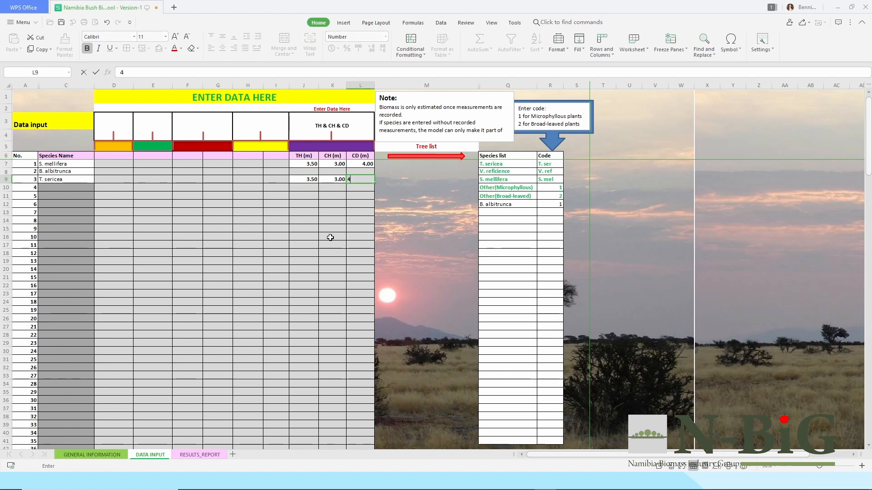
pyautogui.click(414, 247)
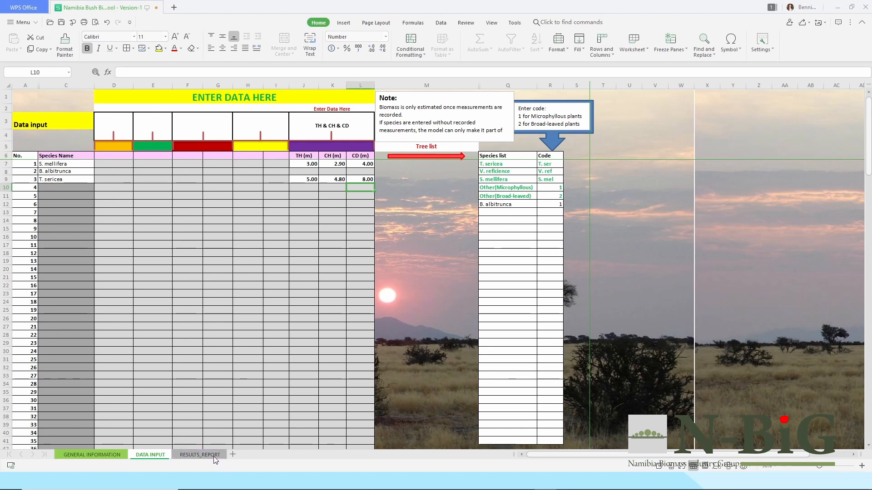
pyautogui.click(199, 455)
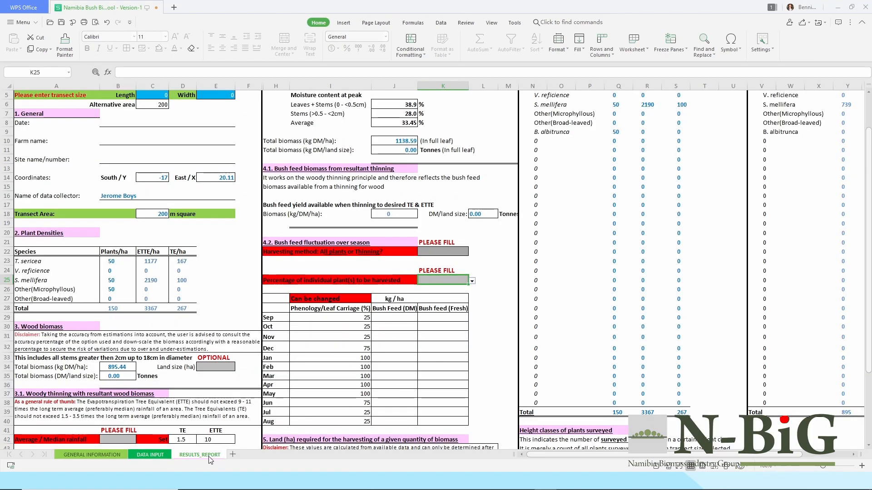
pyautogui.scroll(2, 220, 297)
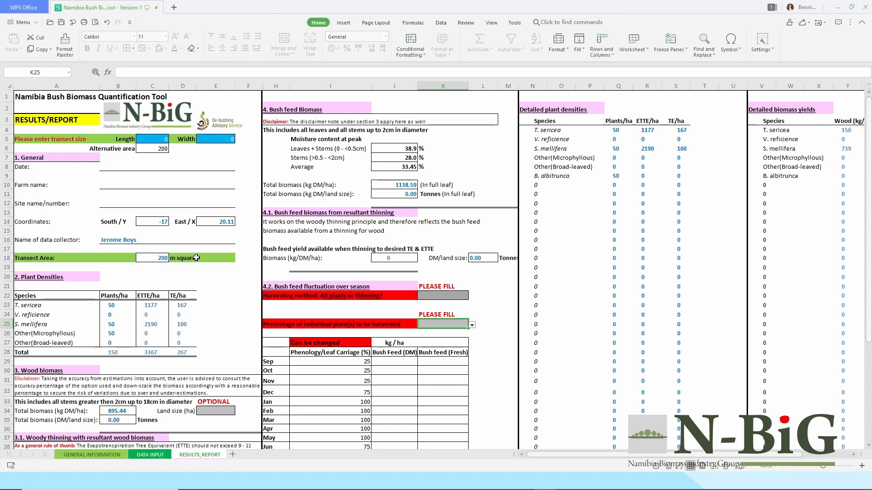
pyautogui.scroll(-1, 195, 334)
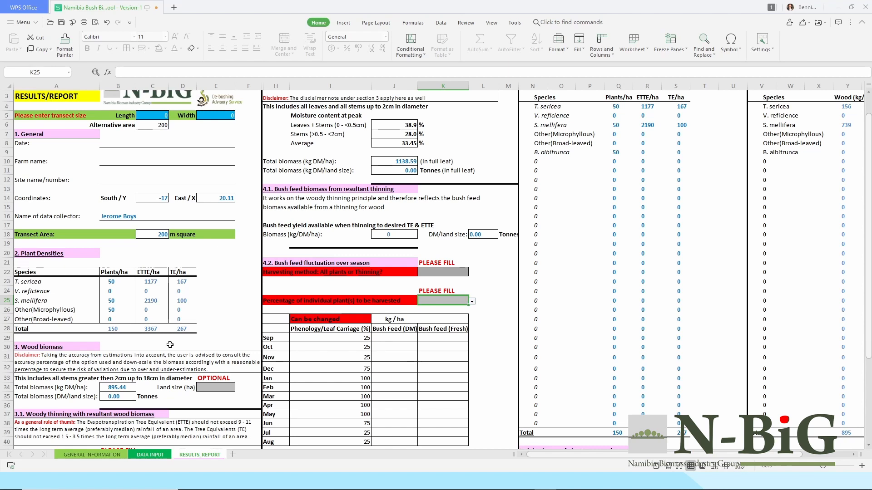
pyautogui.scroll(-2, 171, 342)
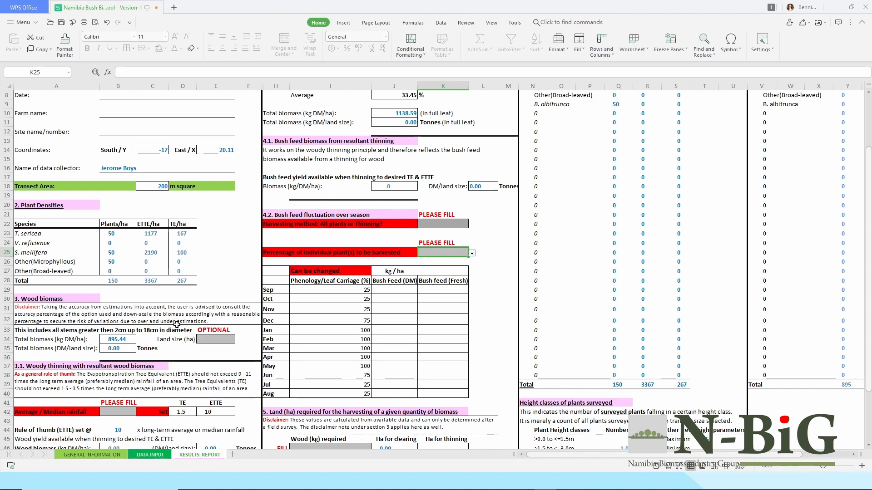
pyautogui.scroll(-3, 176, 324)
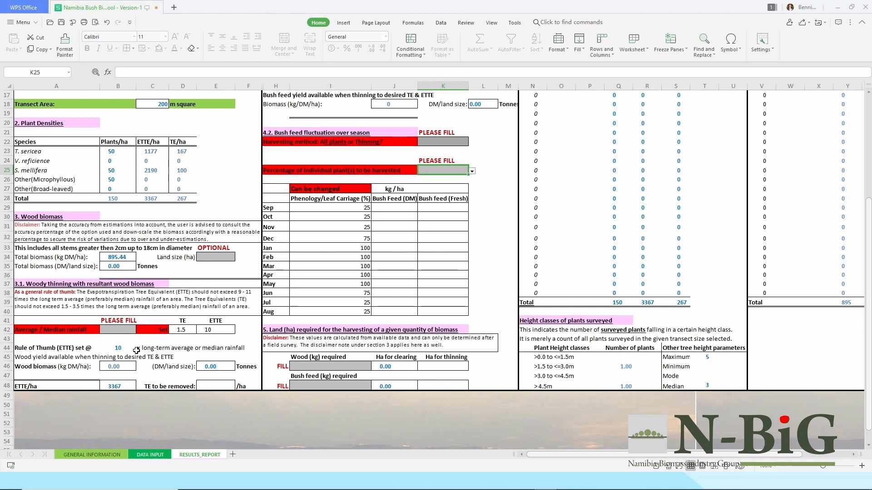
# Enter an average rainfall of 150.
pyautogui.click(120, 331)
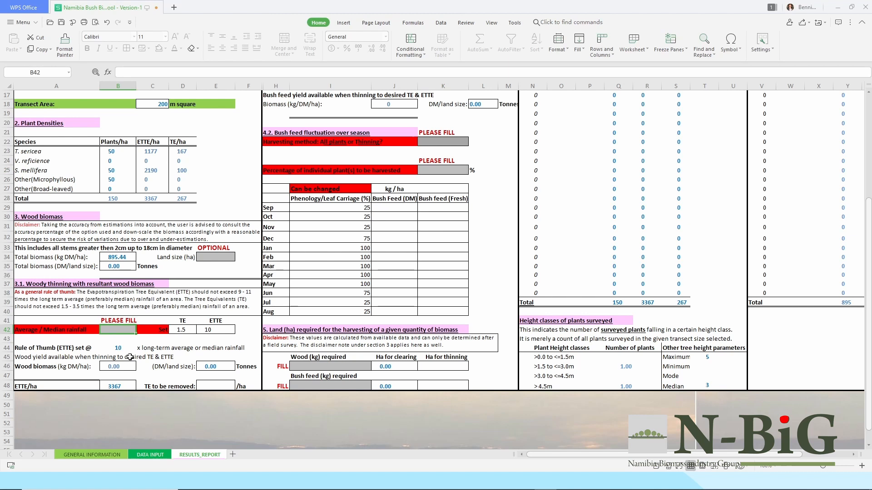
pyautogui.write('150')
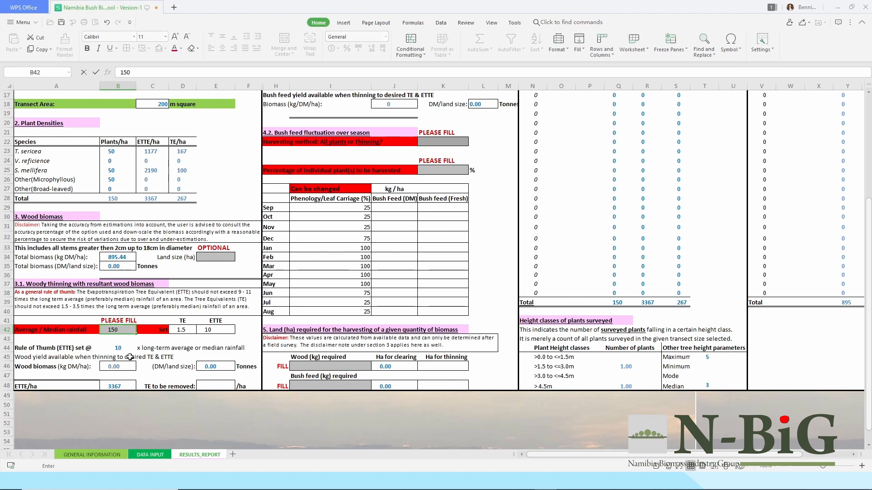
pyautogui.press('Tab')
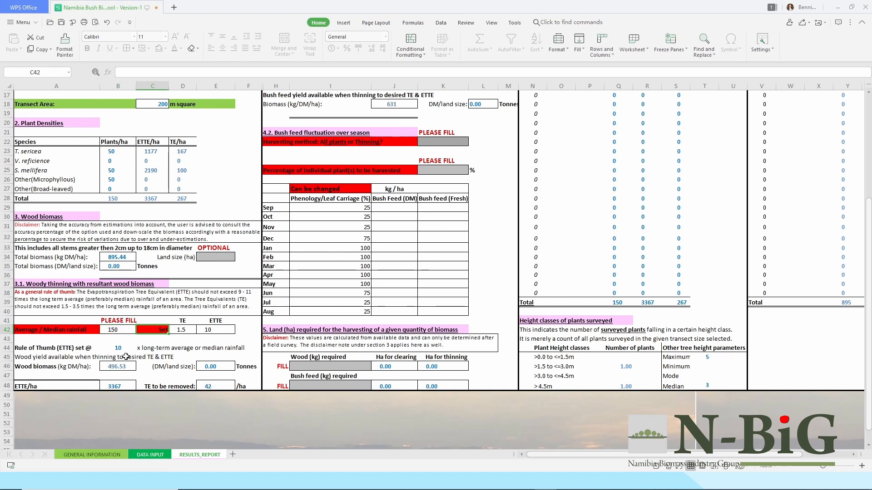
# Keep TE at 1.5 and ETTE at 10, then review the resulting report values.
pyautogui.click(186, 330)
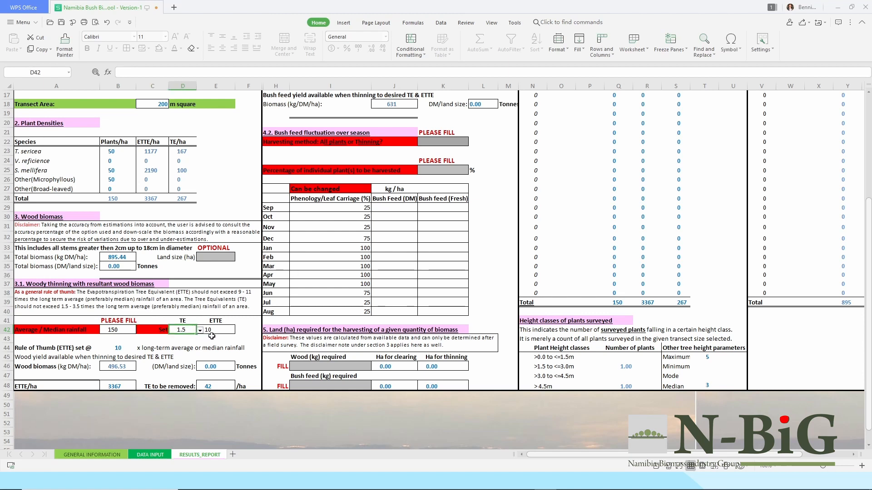
pyautogui.click(200, 331)
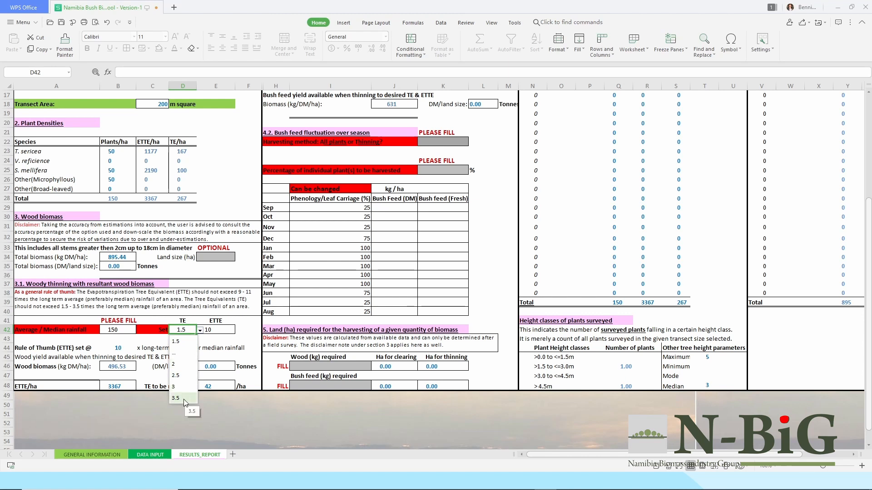
pyautogui.click(178, 343)
pyautogui.click(230, 330)
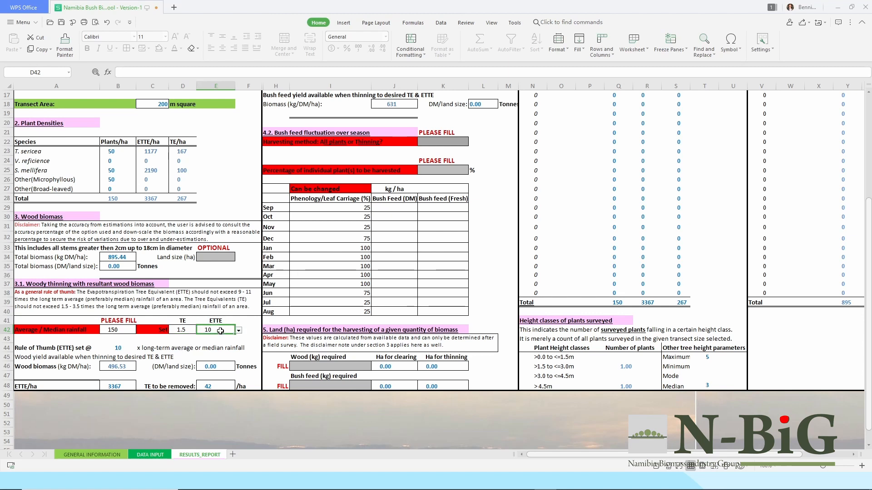
pyautogui.click(238, 333)
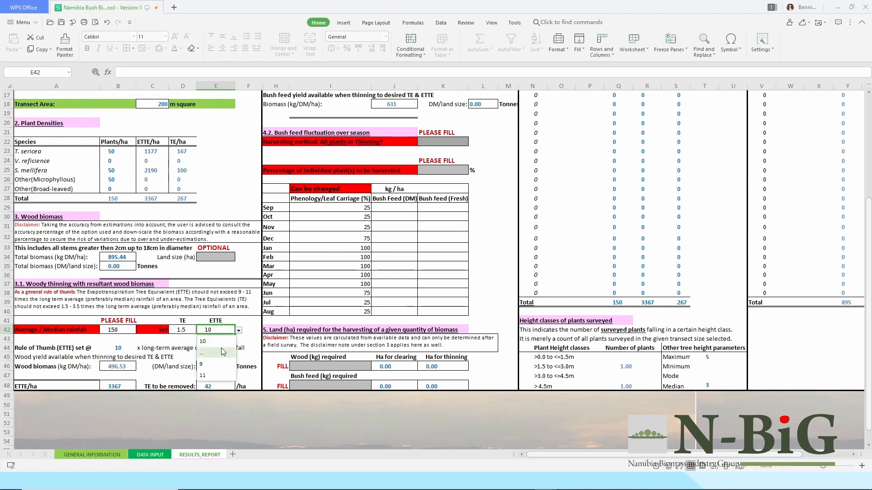
pyautogui.click(231, 341)
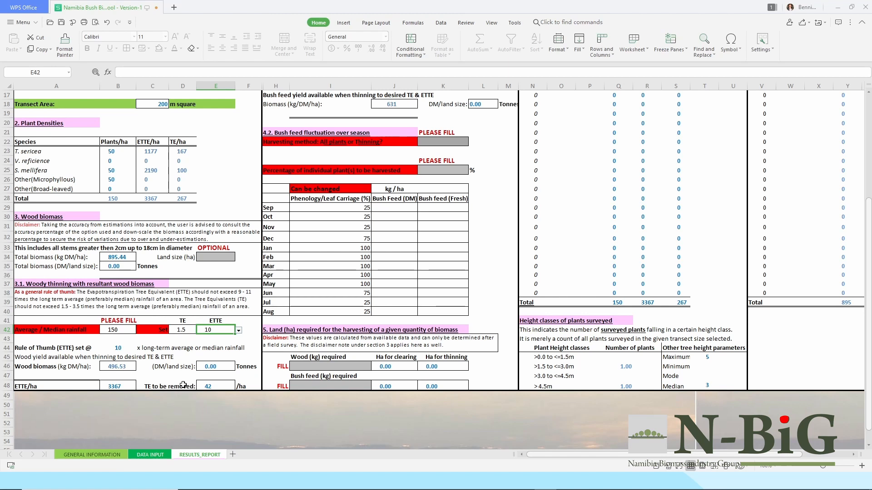
pyautogui.scroll(5, 183, 385)
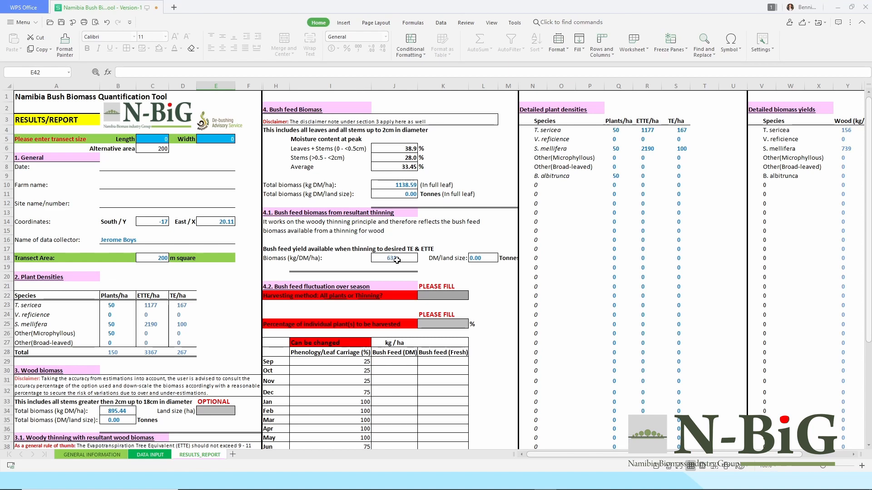
pyautogui.scroll(-1, 397, 260)
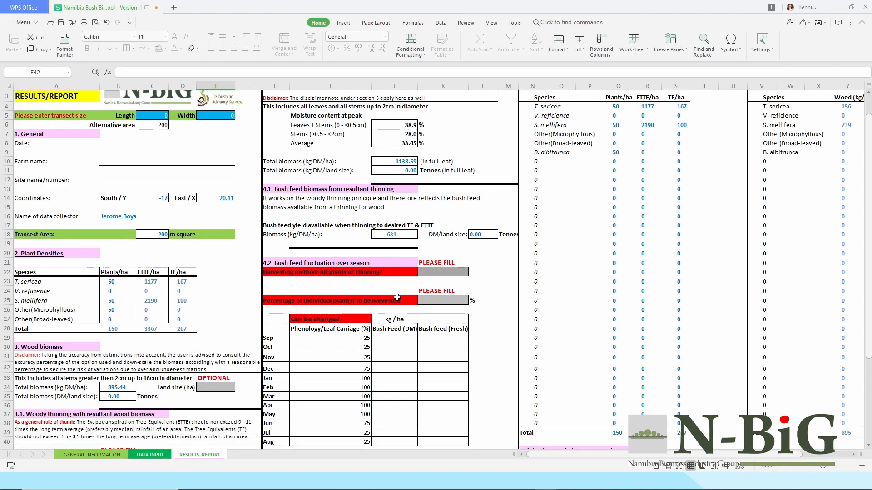
pyautogui.scroll(-1, 397, 294)
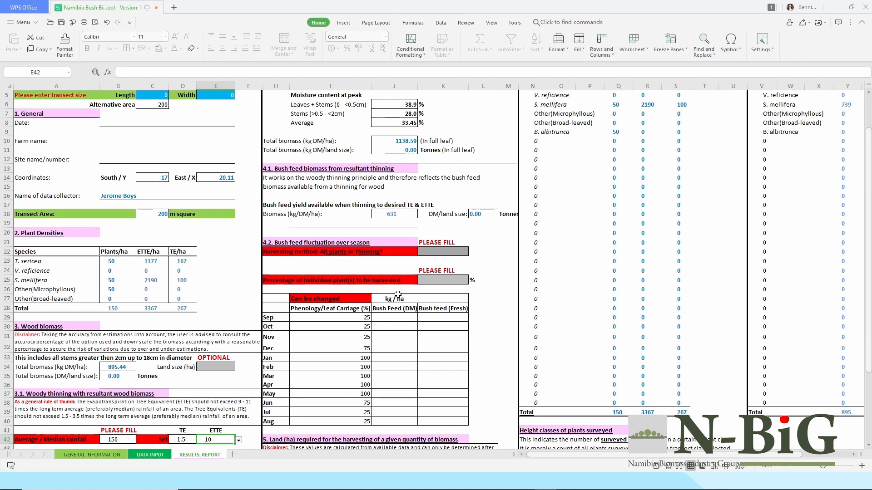
# Set the harvesting method to Thinning at 25 percent.
pyautogui.click(434, 251)
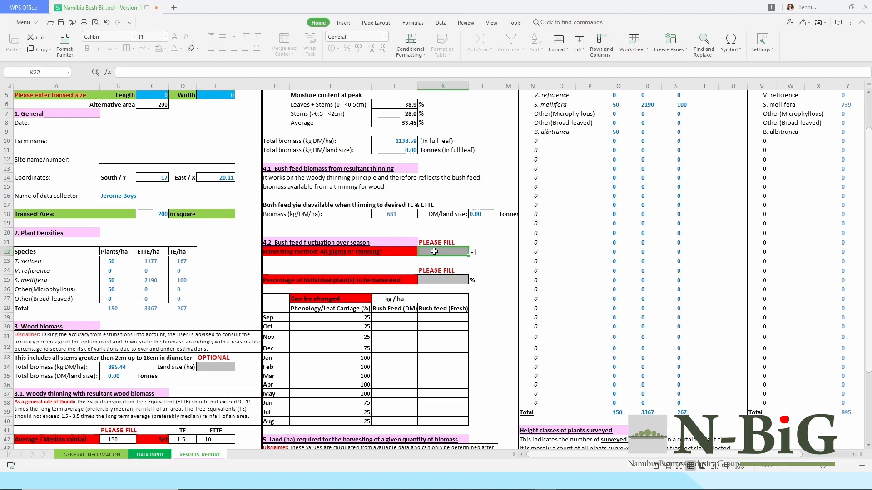
pyautogui.click(472, 252)
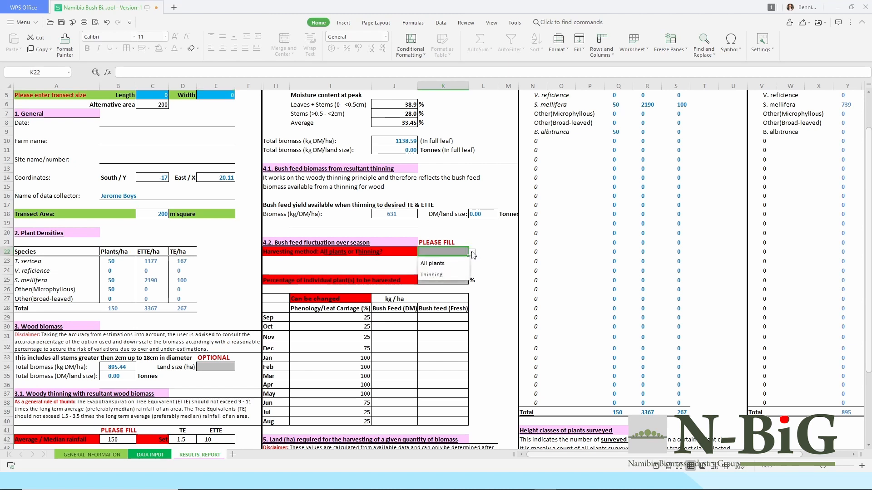
pyautogui.click(432, 275)
pyautogui.click(440, 282)
pyautogui.click(473, 281)
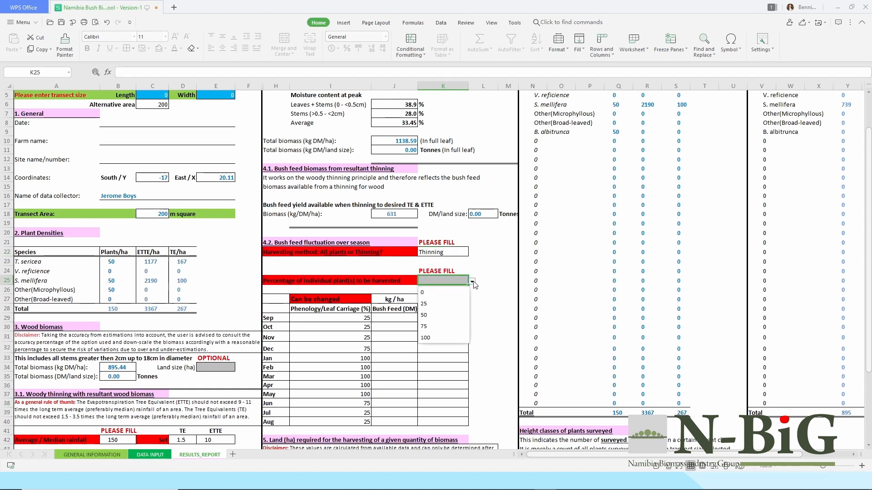
pyautogui.click(438, 305)
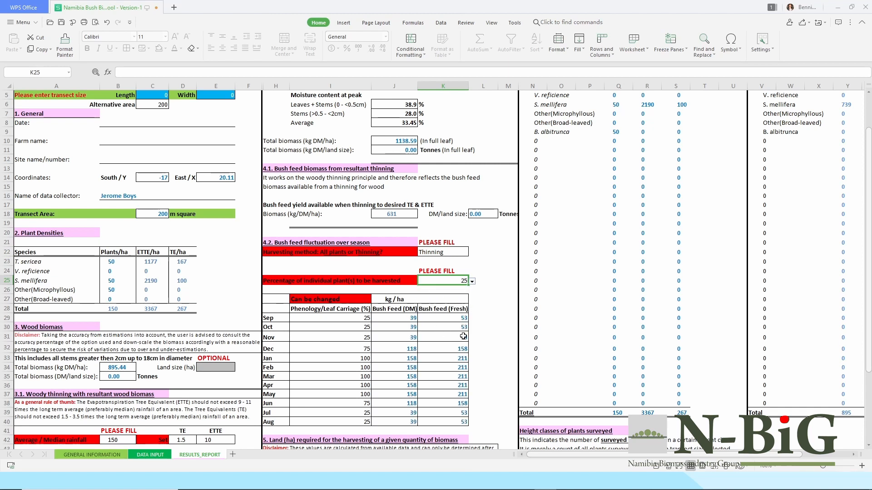
# Switch the harvesting method to All plants at 100 percent.
pyautogui.click(447, 253)
pyautogui.click(472, 255)
pyautogui.click(449, 266)
pyautogui.click(464, 283)
pyautogui.click(472, 282)
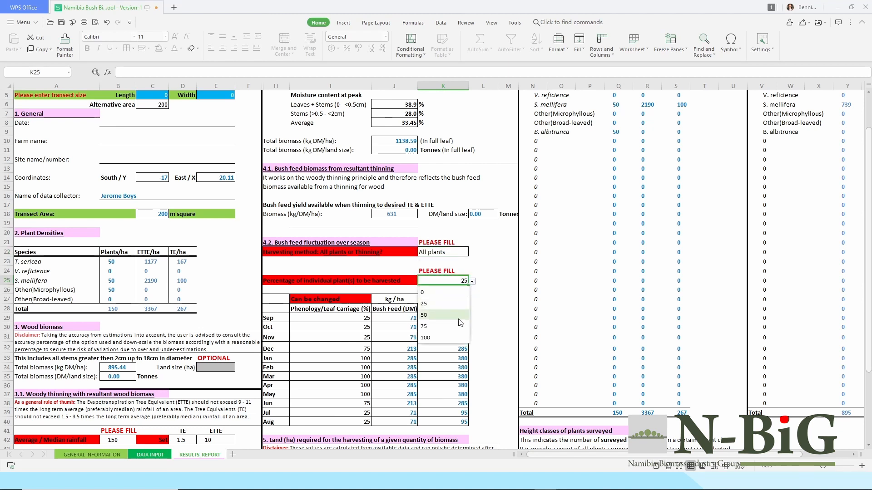
pyautogui.click(447, 336)
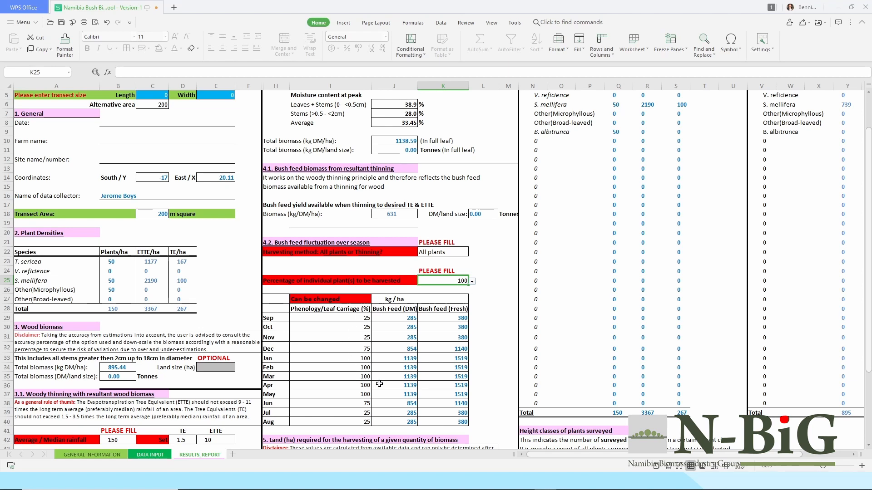
pyautogui.scroll(-2, 393, 382)
pyautogui.scroll(-3, 393, 382)
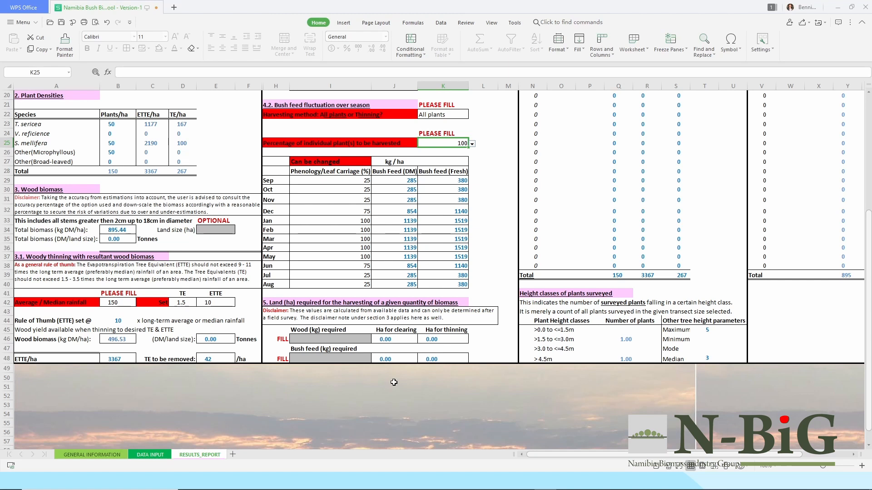
# Enter 500 kg wood required and review the 0.56 ha clearing and 1.01 ha thinning areas.
pyautogui.click(331, 340)
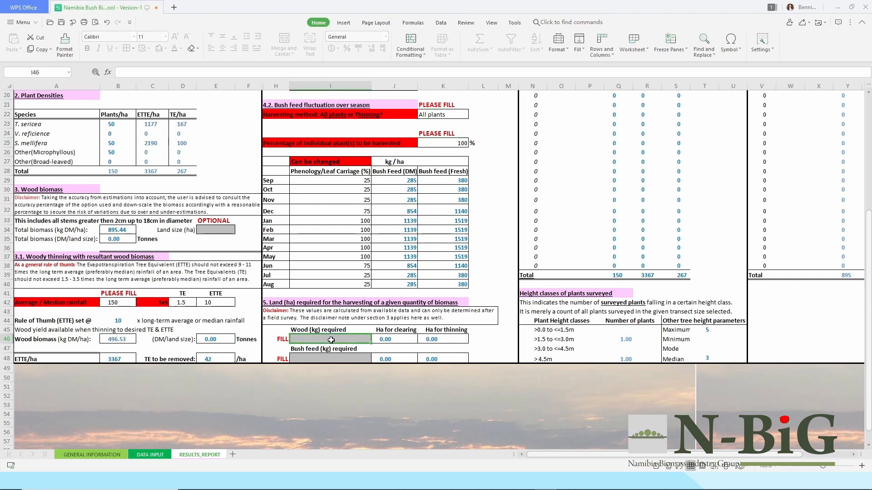
pyautogui.write('500')
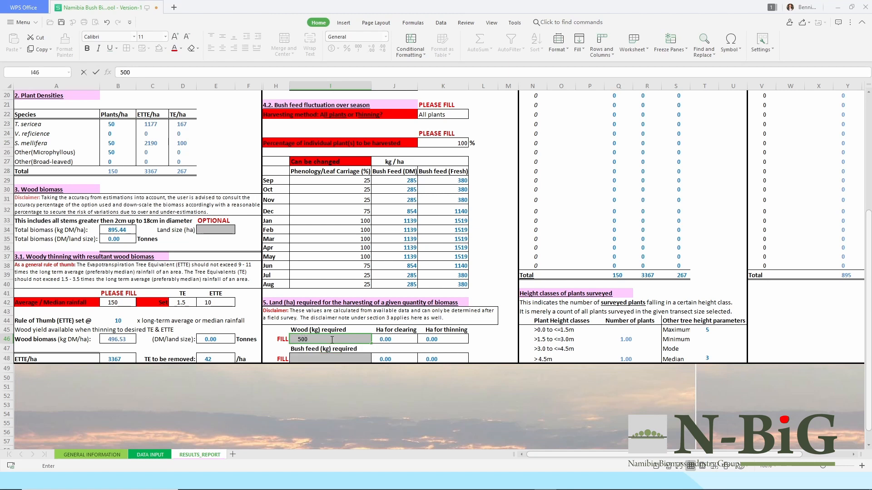
pyautogui.press('Tab')
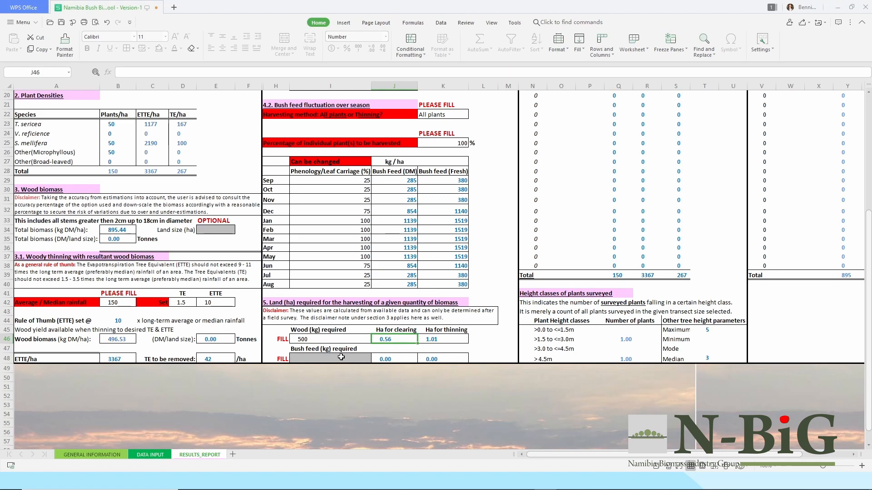
pyautogui.scroll(7, 593, 290)
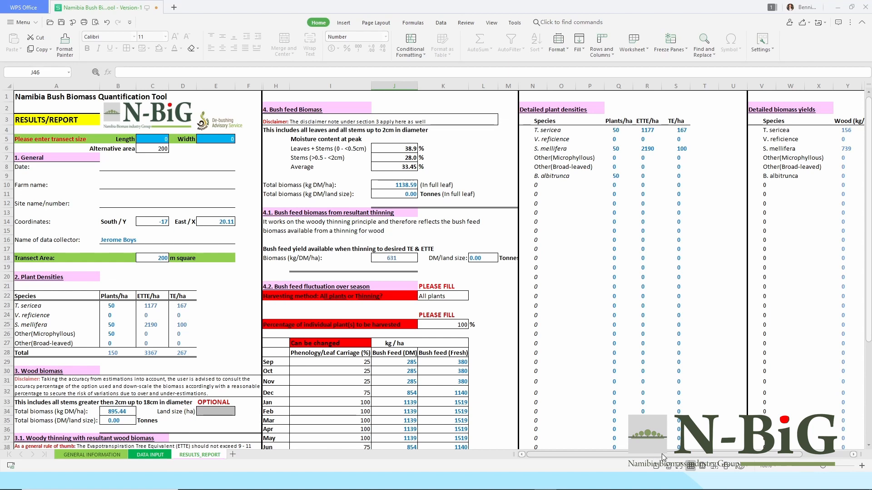
pyautogui.hscroll(3, 658, 454)
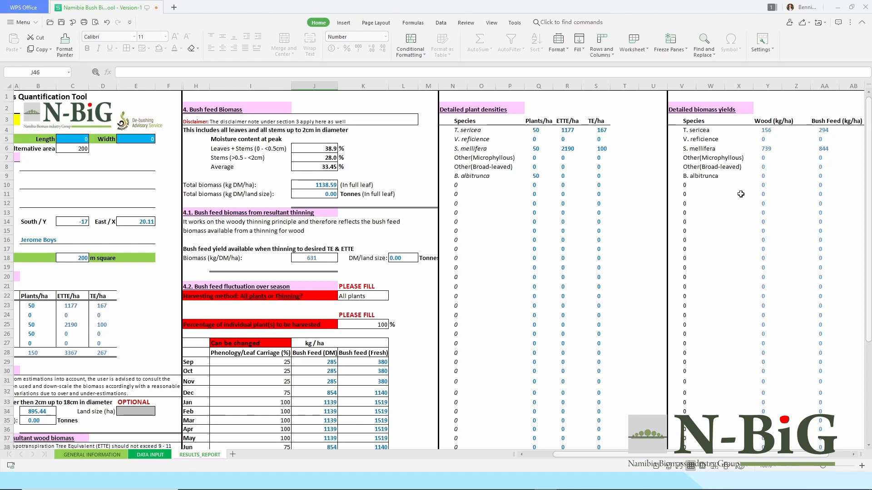
pyautogui.scroll(-1, 677, 256)
pyautogui.scroll(-5, 676, 255)
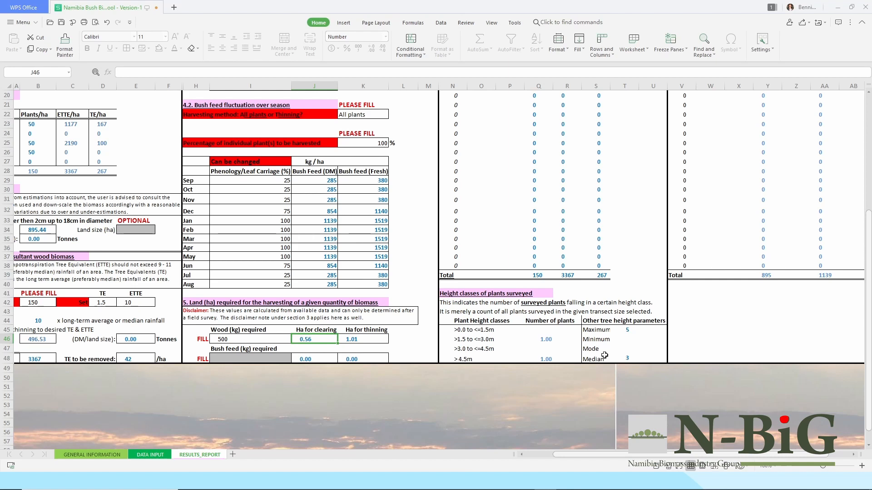
pyautogui.scroll(7, 604, 355)
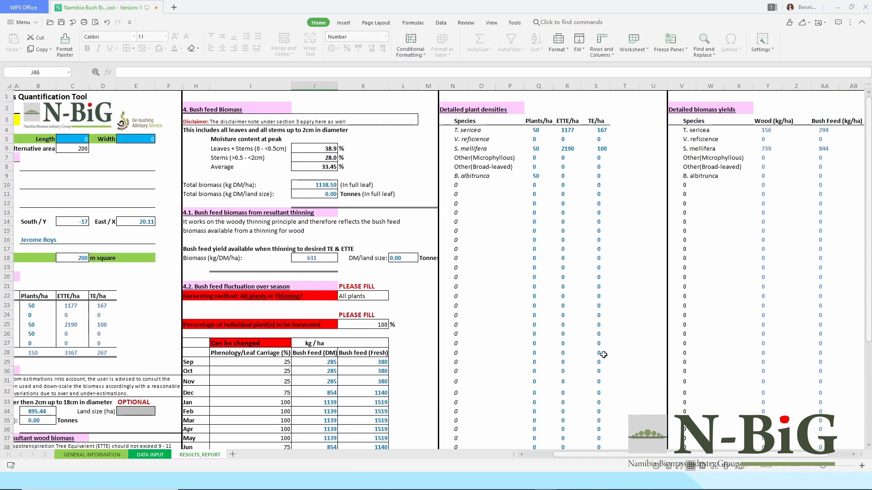